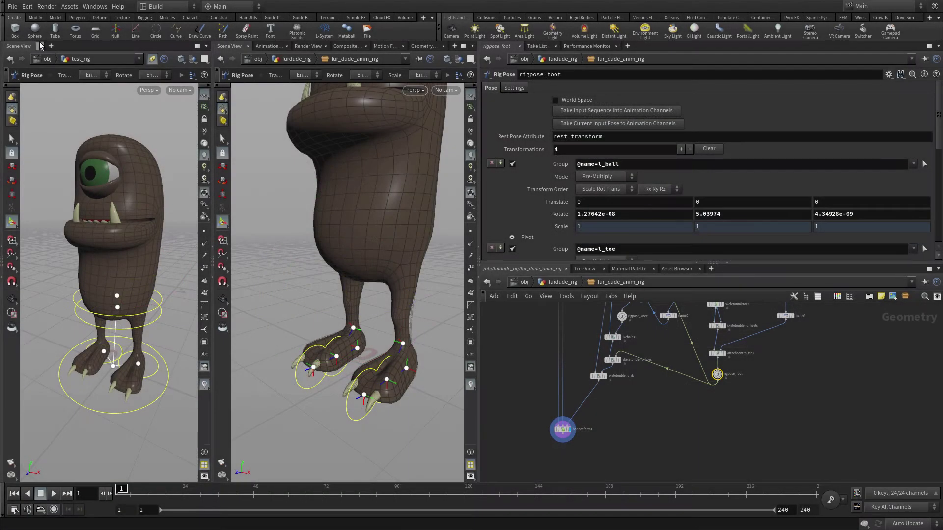
Open the Assets menu to reach the Edit Asset Properties list.
click(65, 7)
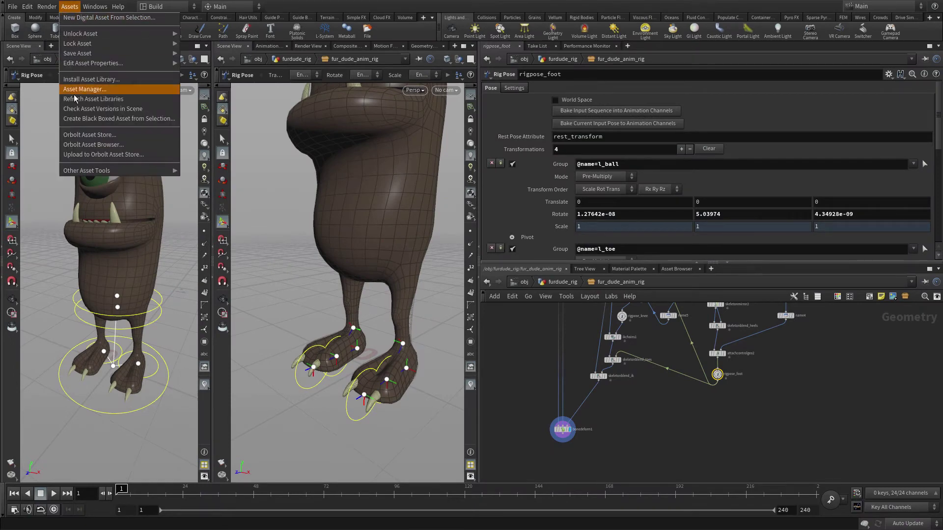
Open the Fur Dude Anim Rig type properties on the Parameters tab.
mouse_move(129, 63)
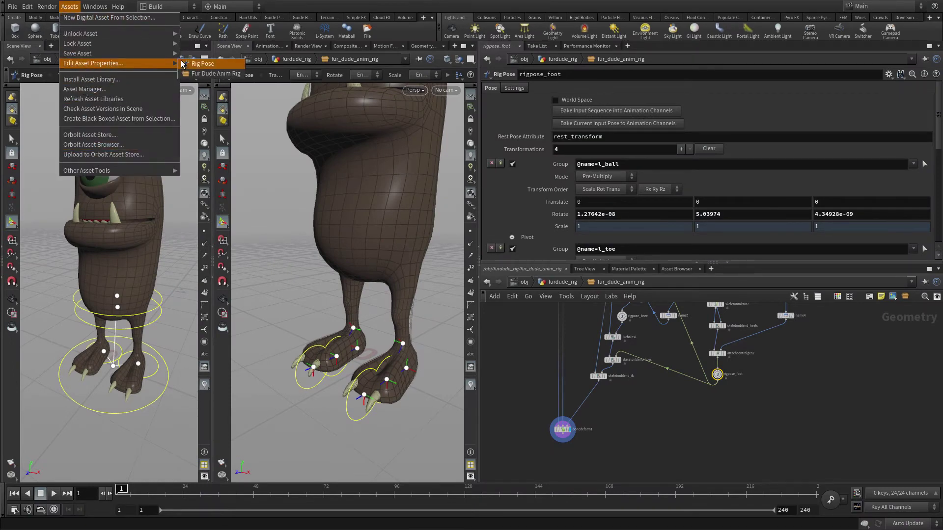
click(196, 75)
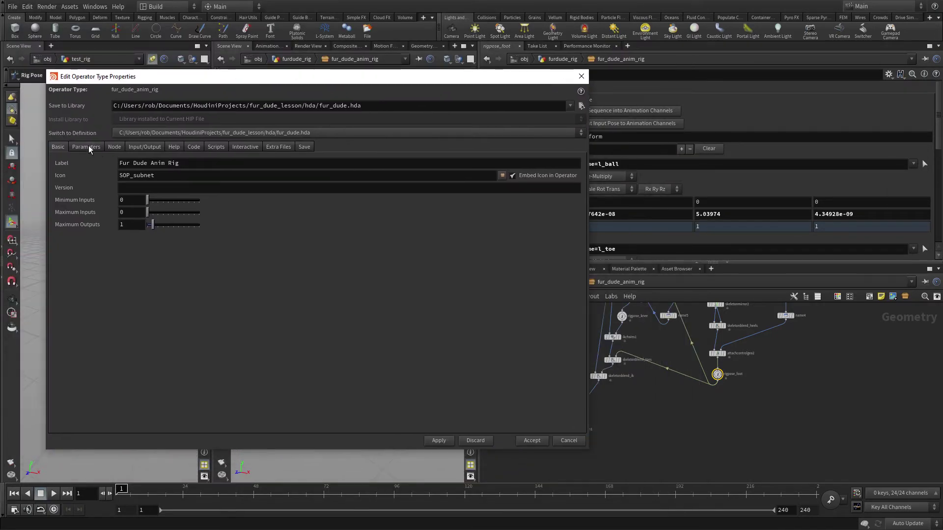
click(87, 147)
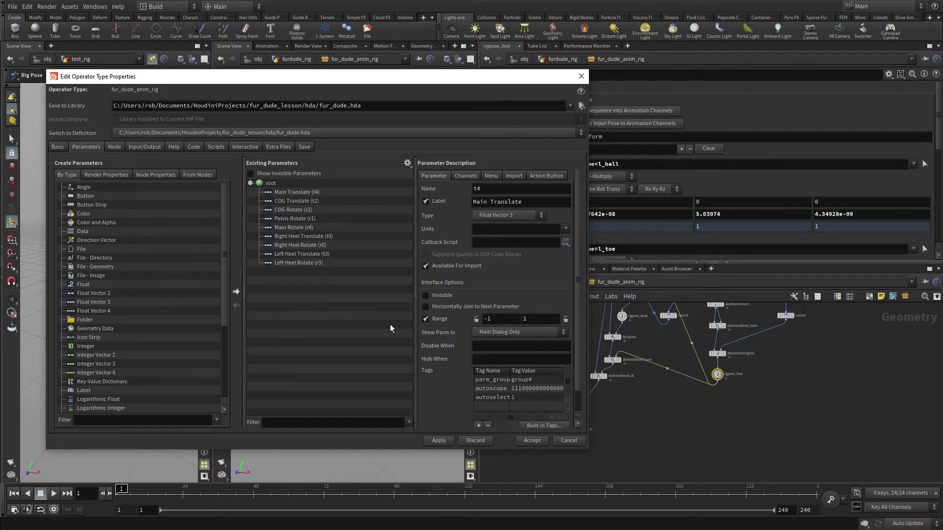
Add three new Folder parameters to the Existing Parameters list.
click(80, 320)
drag(80, 321, 288, 313)
drag(96, 320, 361, 300)
drag(96, 320, 301, 280)
Label the three new folders Body, Legs and Main.
click(295, 272)
drag(517, 204, 440, 199)
text(Body)
key(Return)
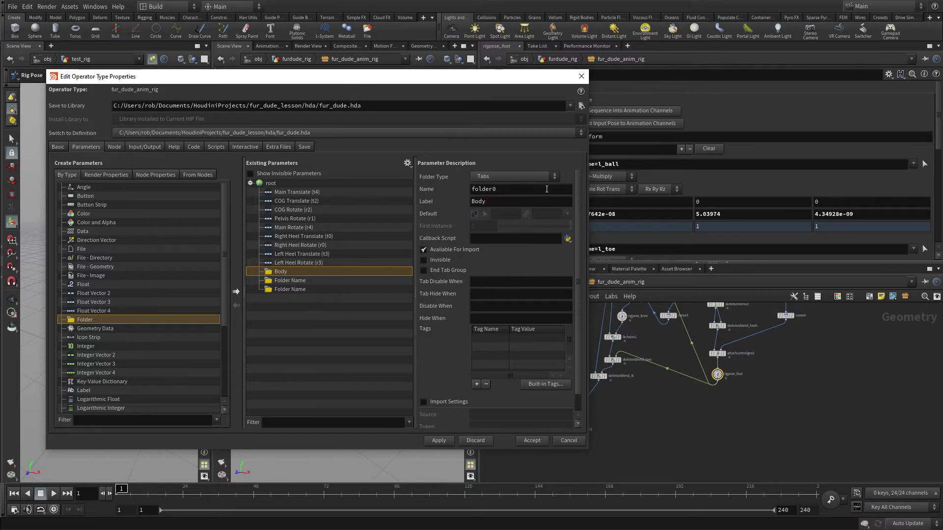
click(325, 280)
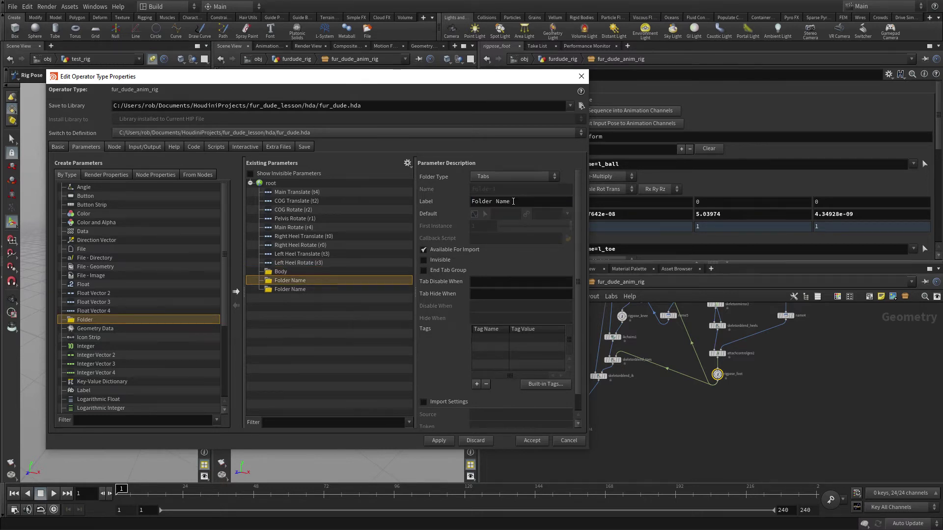
drag(513, 201, 364, 200)
text(Legs)
key(Return)
click(303, 289)
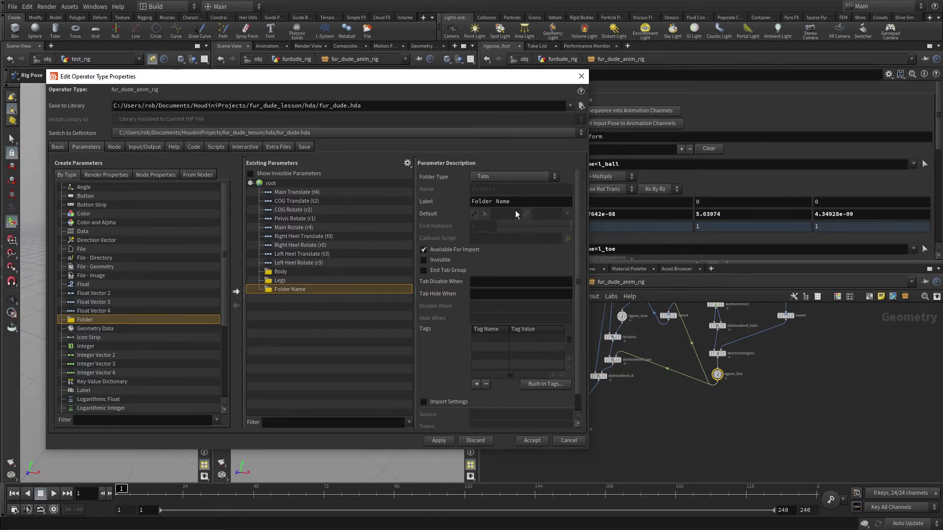
drag(516, 202, 405, 191)
text(Main)
key(Return)
Add two subfolders inside Legs labelled Left and Right.
drag(101, 320, 290, 279)
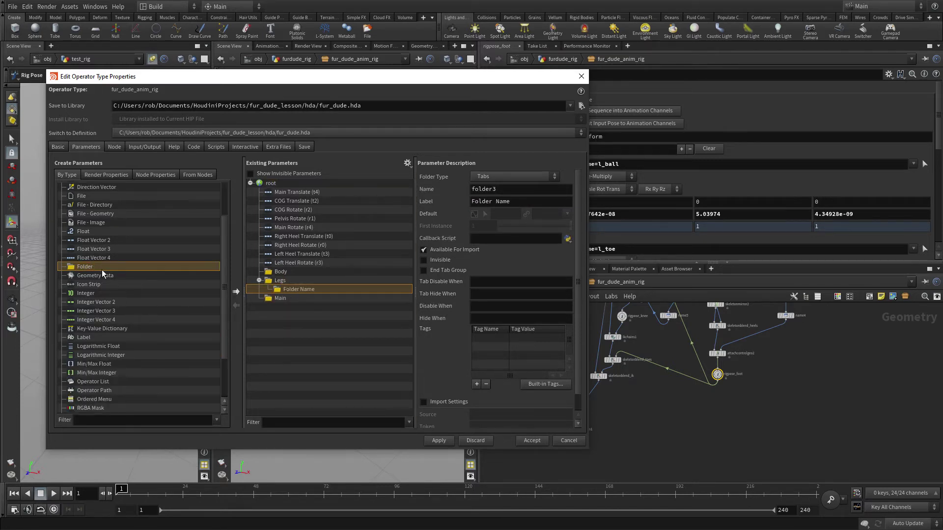
drag(101, 266, 290, 287)
click(290, 287)
triple_click(517, 201)
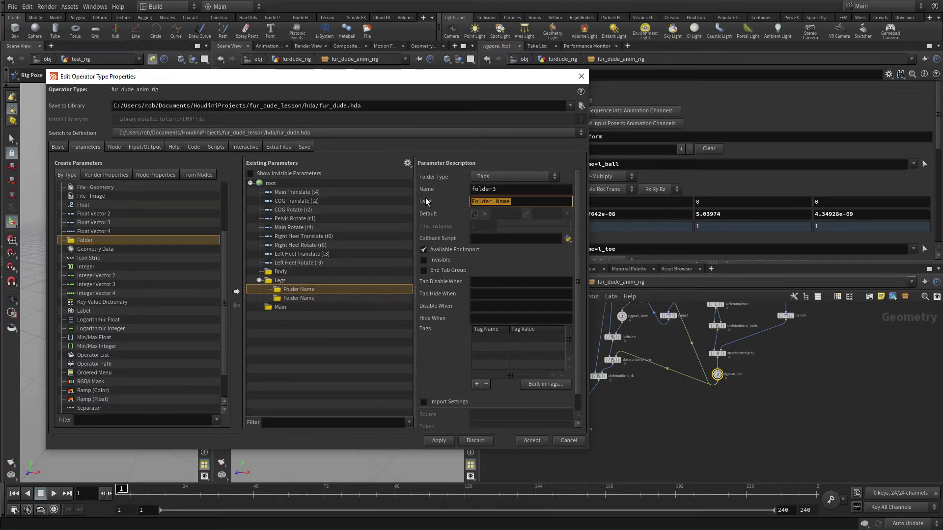
text(Left)
key(Return)
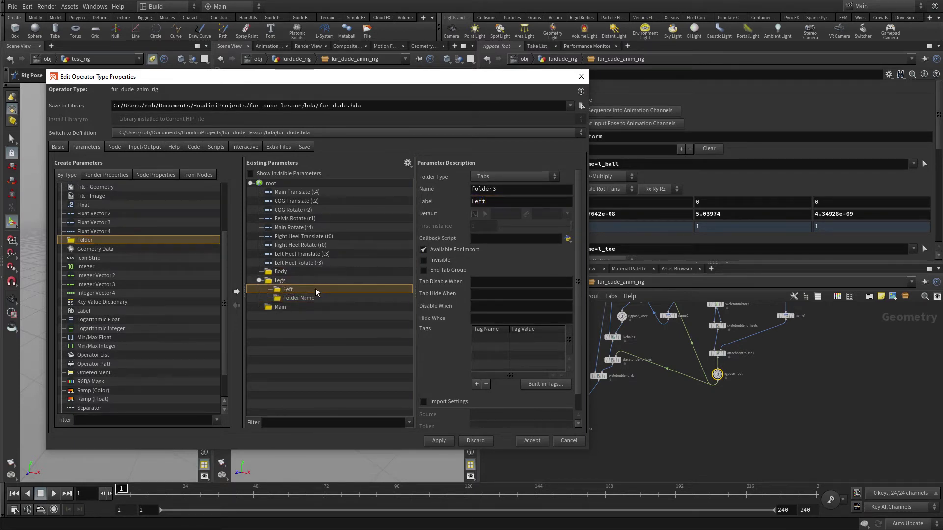
click(299, 297)
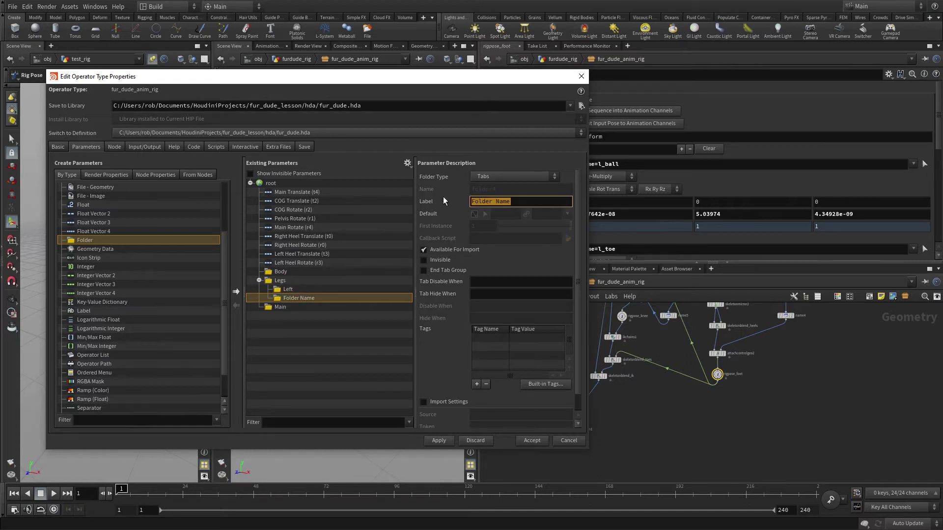
text(Right)
key(Return)
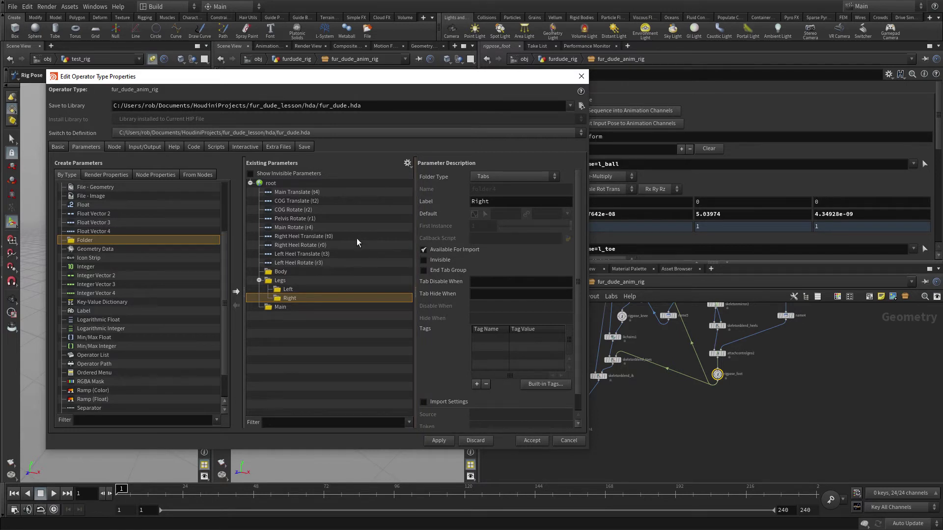
Move Main Translate/Rotate into Main, the COG pair into Body, and Pelvis Rotate into Legs.
click(294, 193)
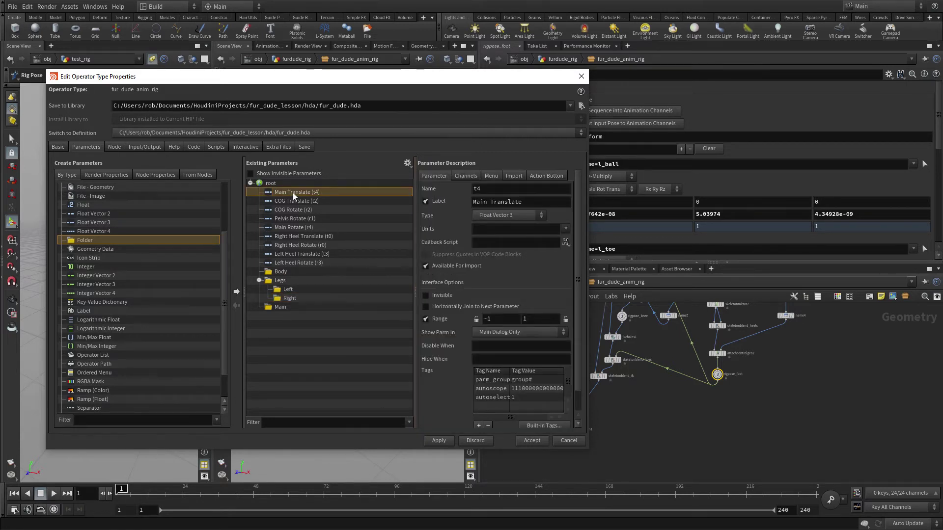
drag(293, 192, 276, 307)
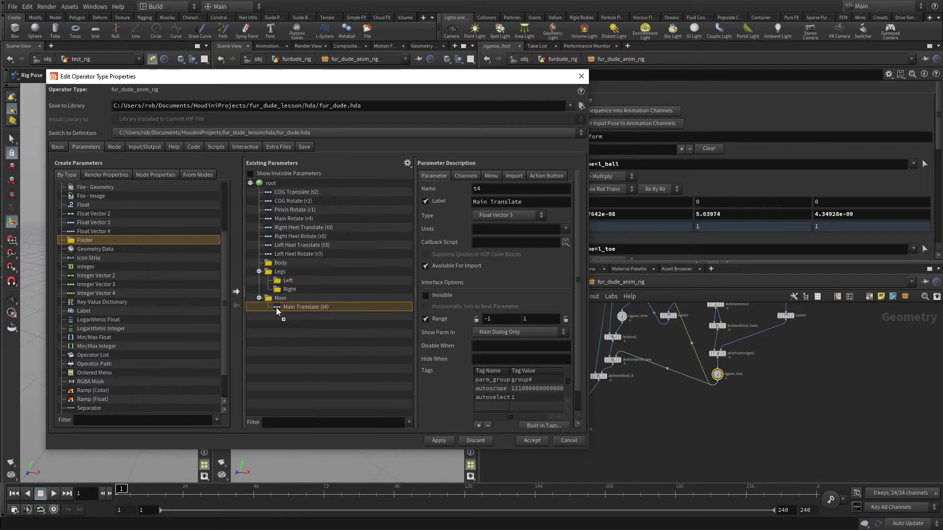
click(294, 219)
drag(294, 221, 281, 303)
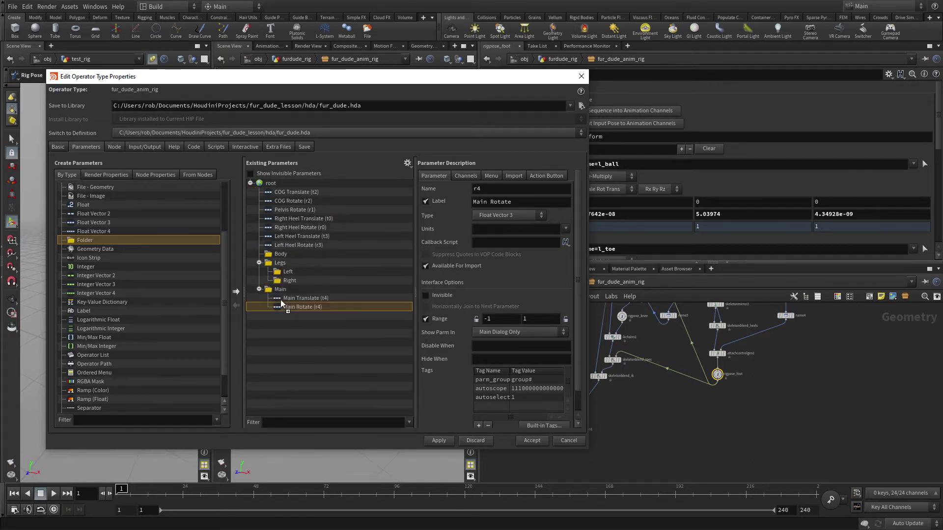
click(283, 194)
shift+click(282, 198)
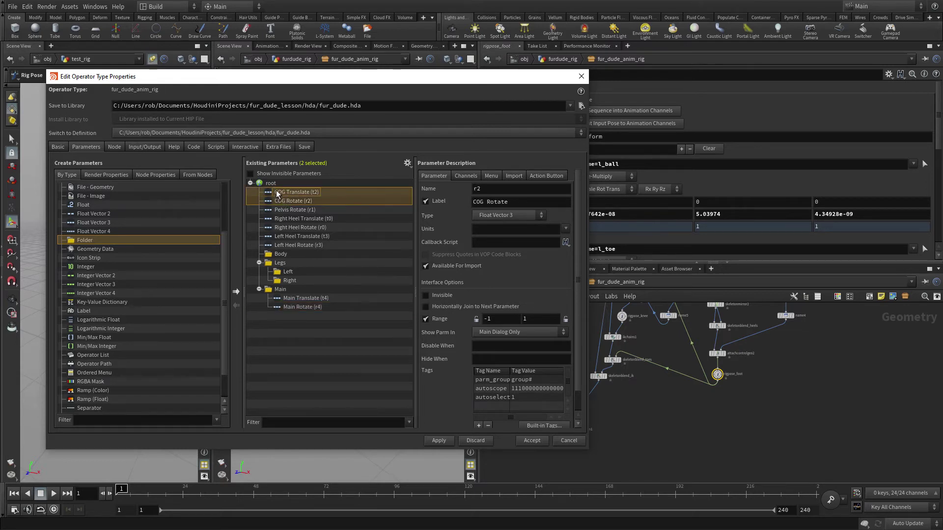
drag(279, 196, 277, 255)
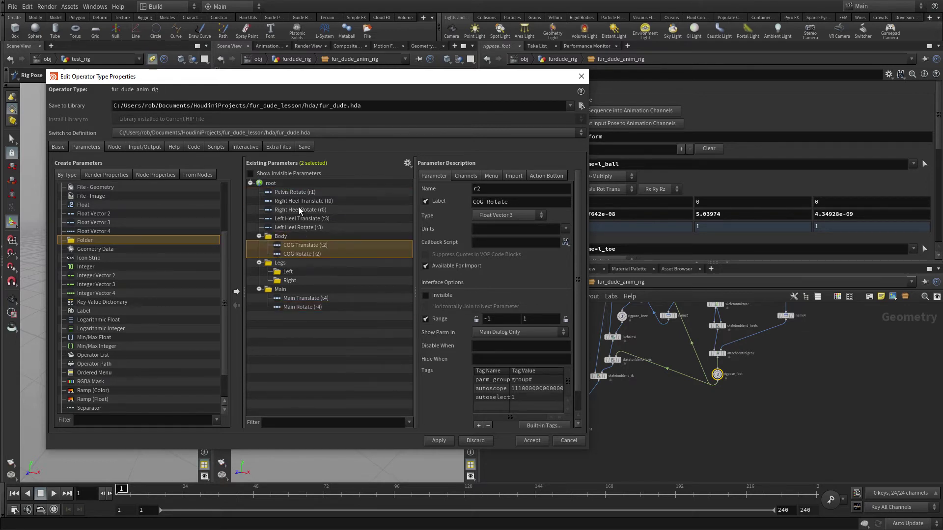
drag(294, 192, 288, 257)
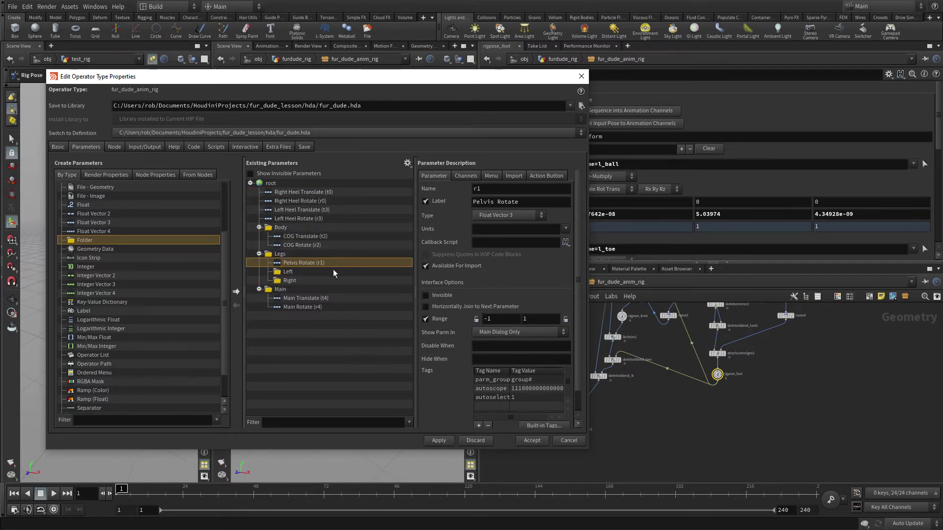
Move the Right Heel pair into Right and the Left Heel pair into Left.
click(295, 192)
shift+click(293, 202)
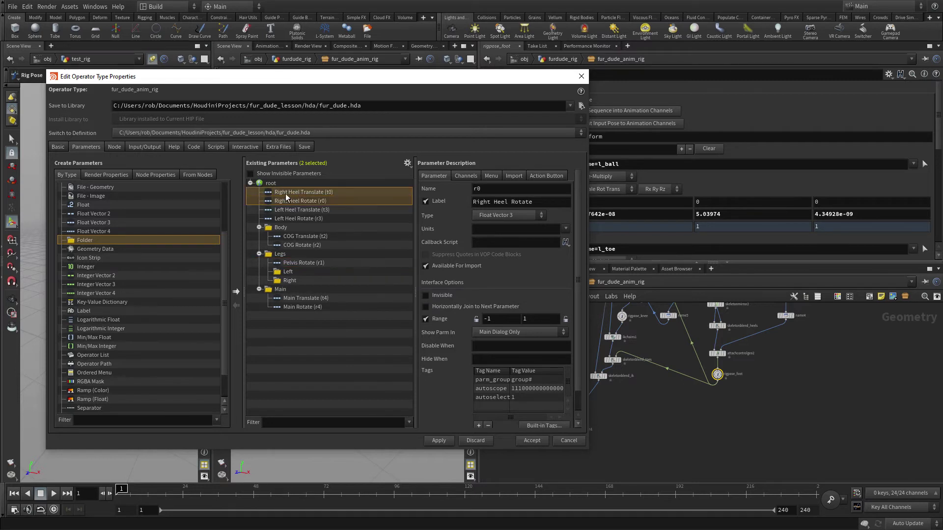
drag(286, 197, 290, 279)
click(287, 192)
shift+click(287, 197)
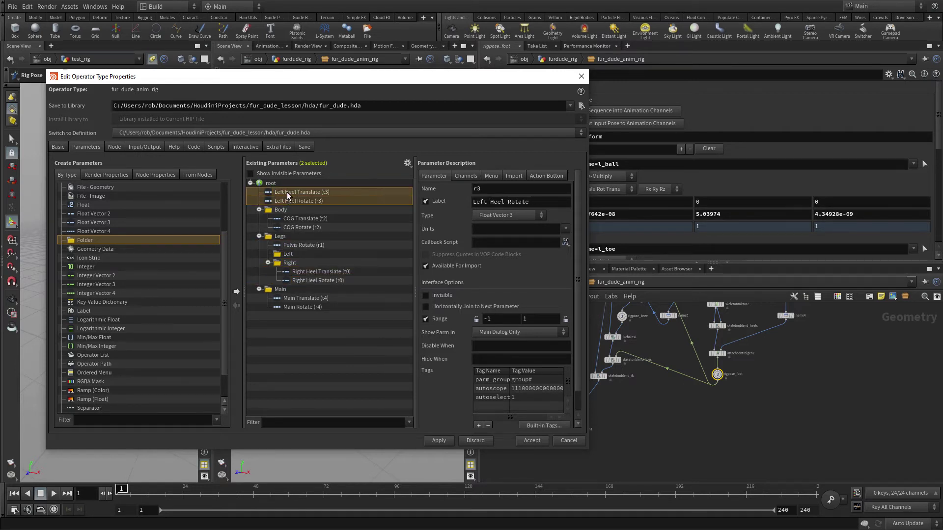
drag(287, 193, 290, 255)
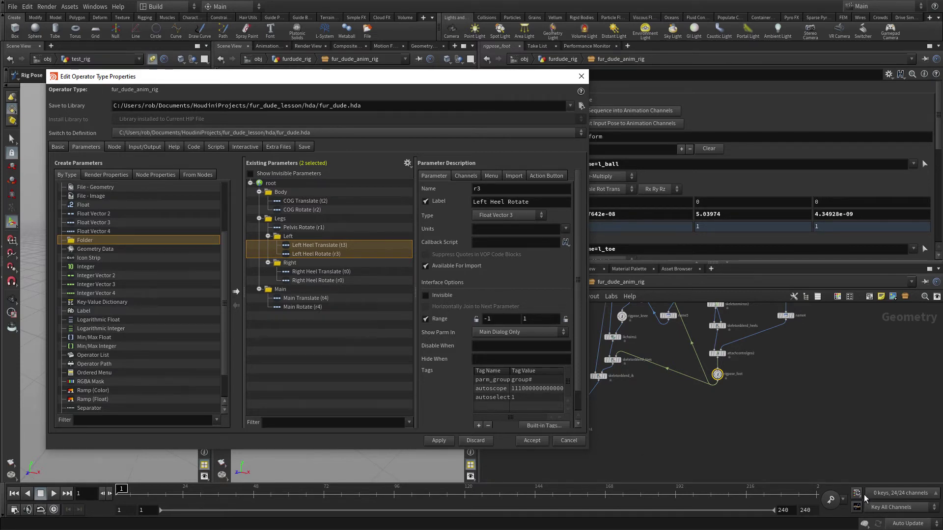
Select the rigpose_knee node and bring its transform parameters into view.
middle_drag(731, 401, 682, 432)
scroll(728, 434, down, 2)
scroll(682, 432, up, 2)
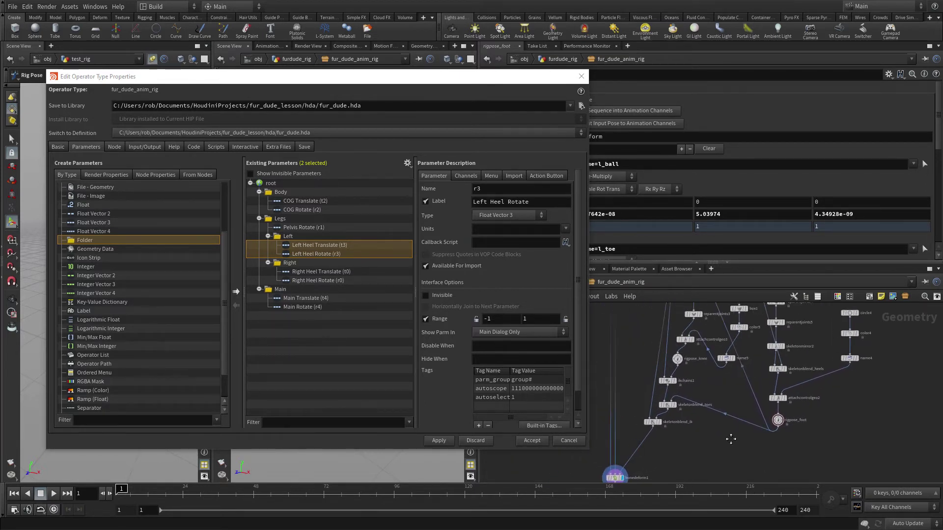
click(678, 359)
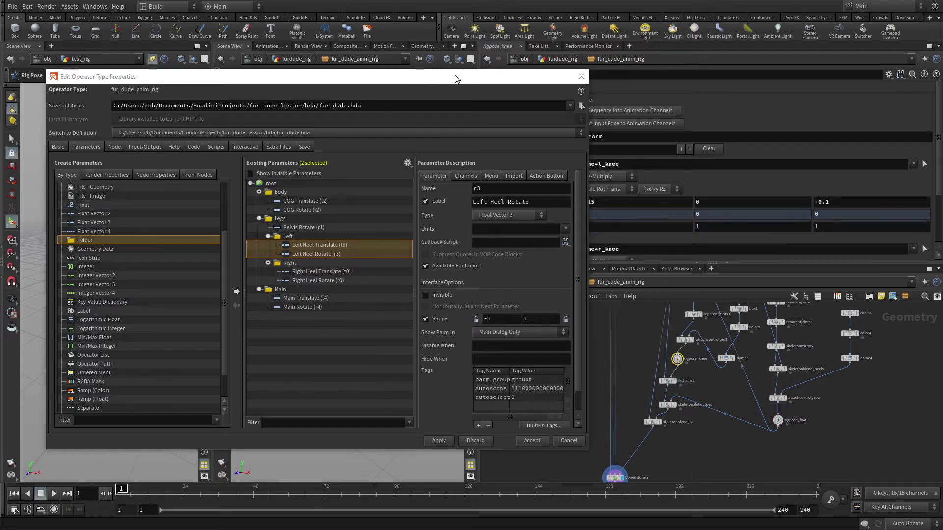
drag(456, 78, 327, 65)
scroll(617, 147, down, 2)
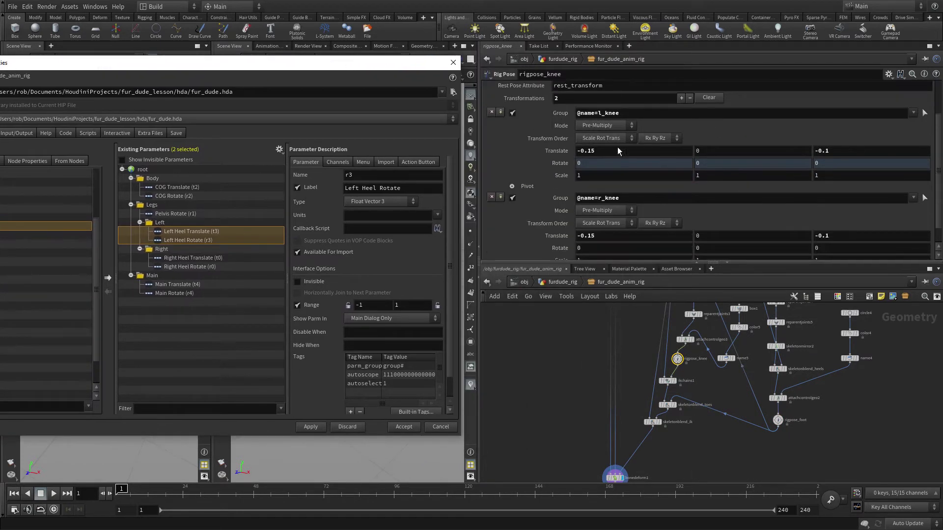
scroll(618, 146, down, 2)
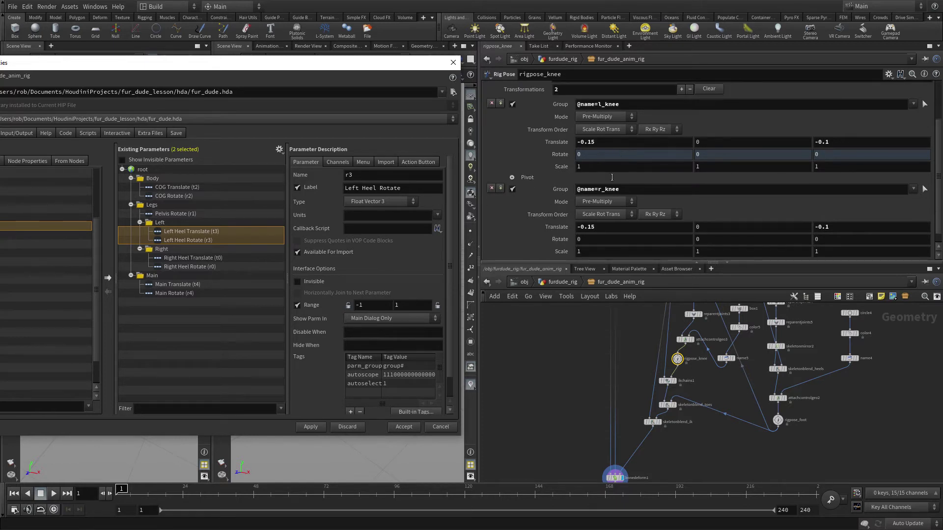
Lock the first knee's Scale and the second knee's Rotate and Scale parameters.
right_click(557, 167)
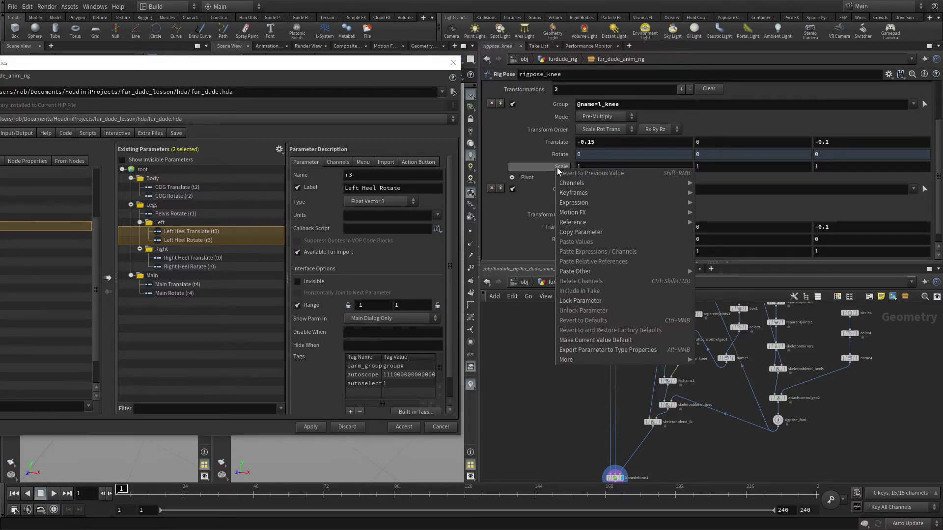
click(577, 302)
right_click(561, 242)
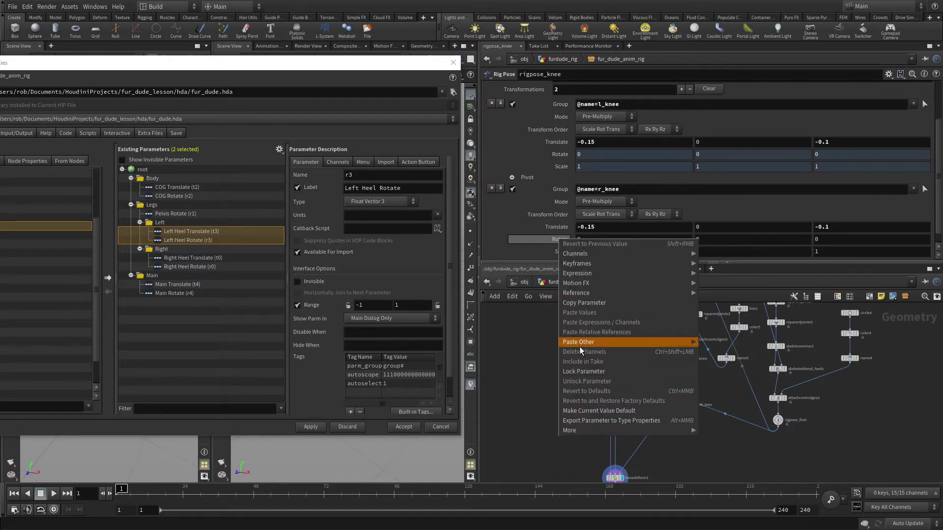
click(584, 371)
right_click(563, 253)
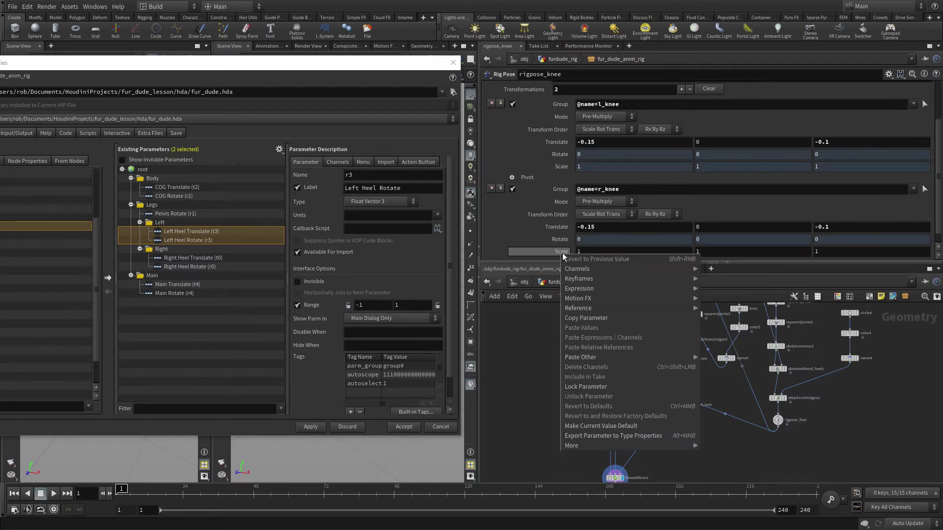
click(575, 389)
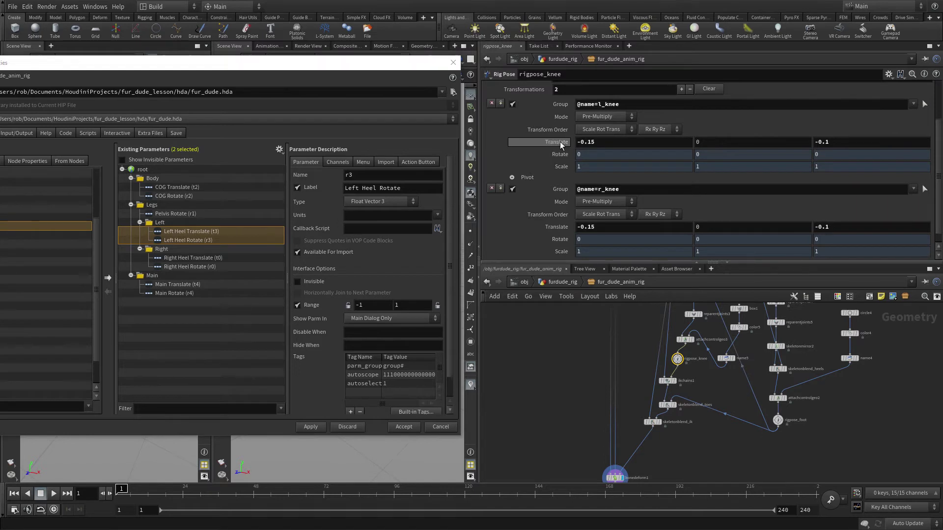
Promote a knee Translate as Left Knee Offset and place it in the Left folder.
drag(503, 158, 183, 249)
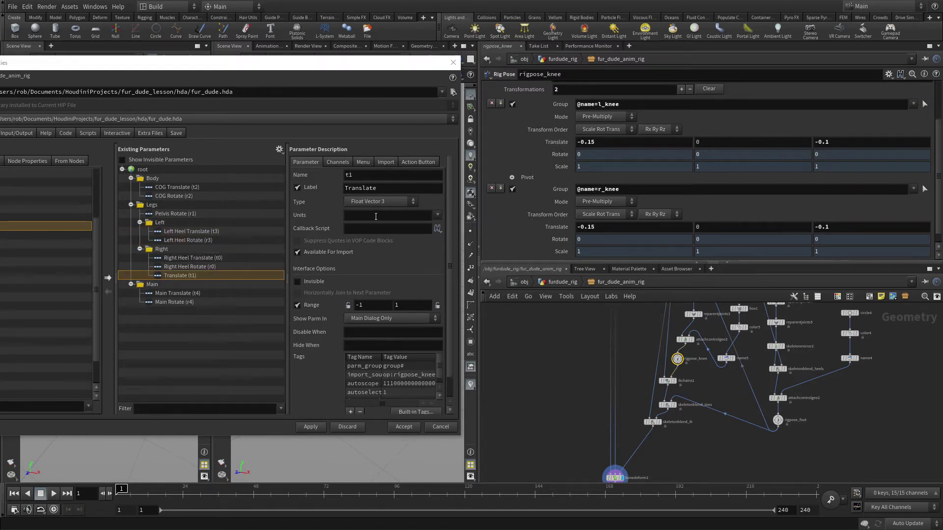
double_click(384, 188)
text(Right Knee Offset)
key(Return)
double_click(353, 188)
text(Left)
key(Return)
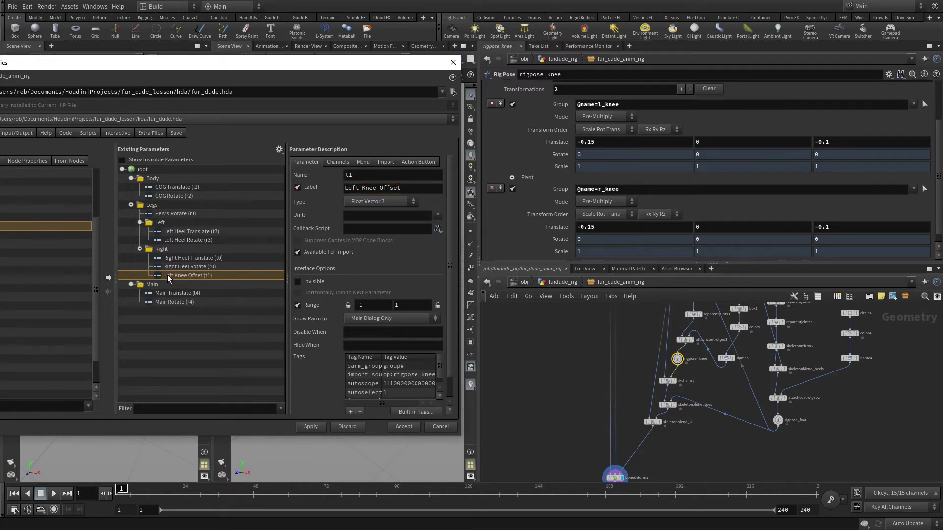
drag(167, 275, 173, 223)
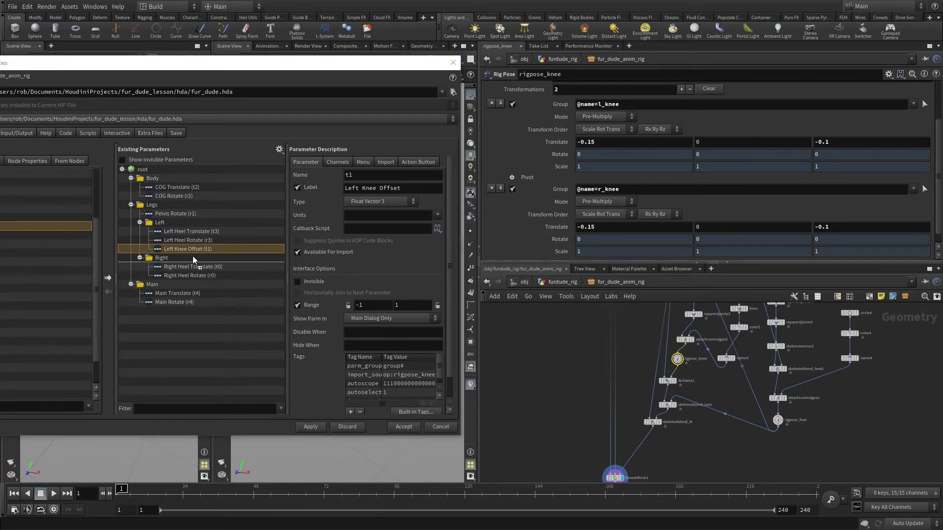
Promote the other knee Translate into Right, labelled Right Knee Offset.
drag(191, 258, 188, 261)
double_click(366, 189)
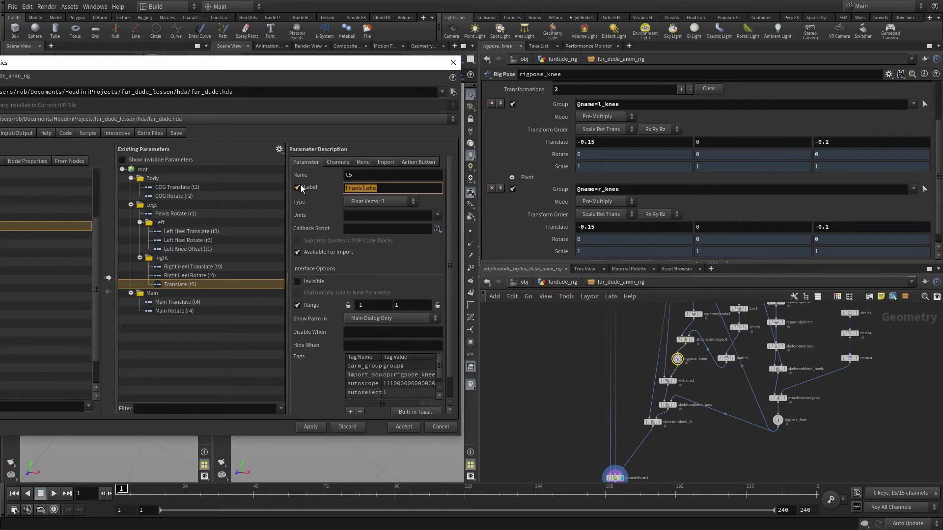
text(Right Knee)
text( Offf)
text(et)
key(Return)
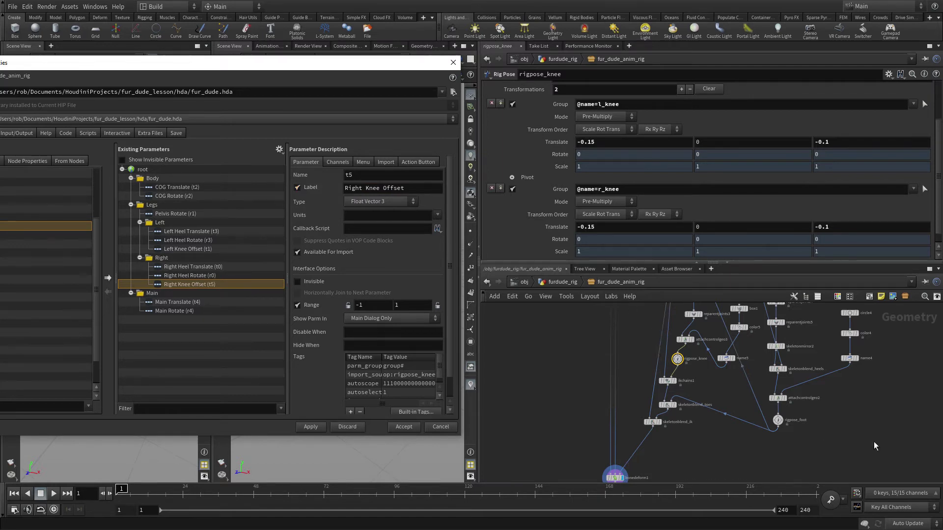
Select the rigpose_foot node and lock the l_ball Translate values.
click(778, 421)
scroll(669, 162, up, 1)
scroll(668, 160, up, 10)
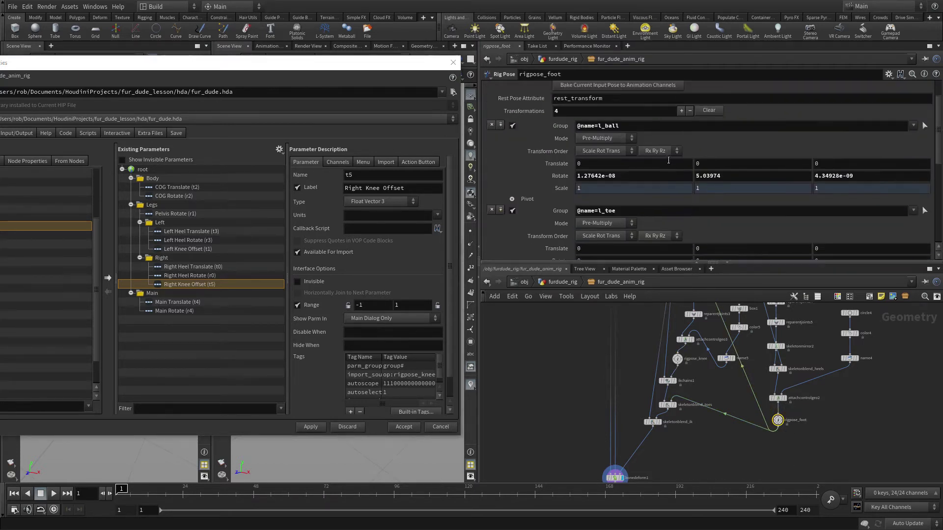
scroll(668, 161, down, 1)
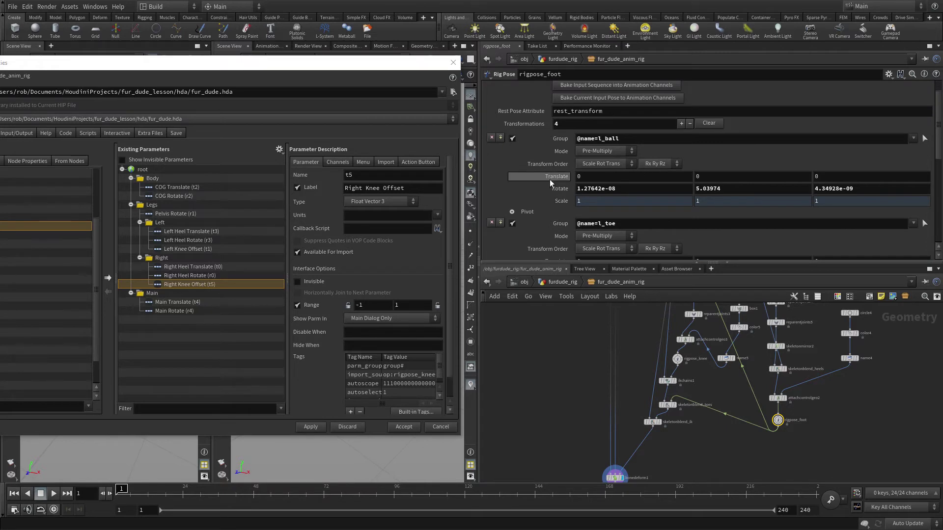
right_click(550, 181)
click(604, 313)
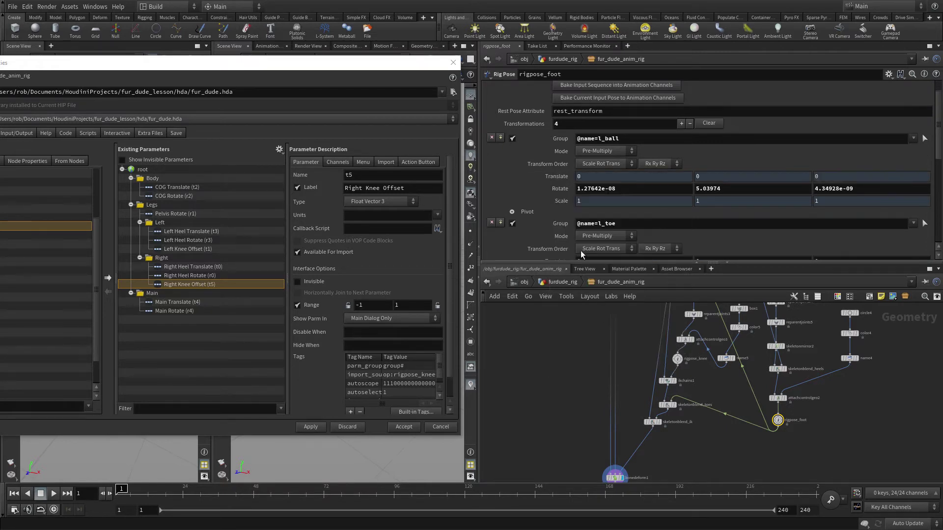
Revert the l_ball Rotate to 0, 0, 0 and lock its X rotate field.
right_click(593, 189)
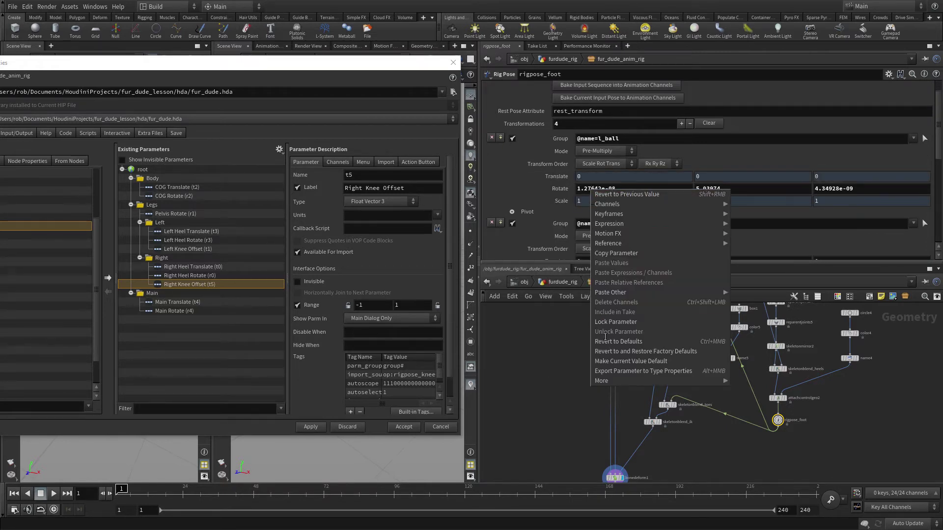
click(607, 320)
right_click(830, 191)
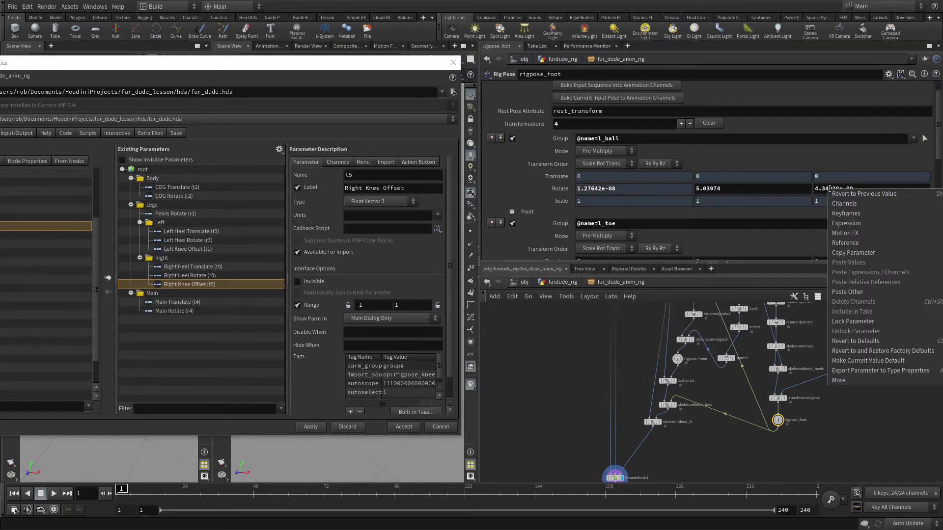
click(851, 322)
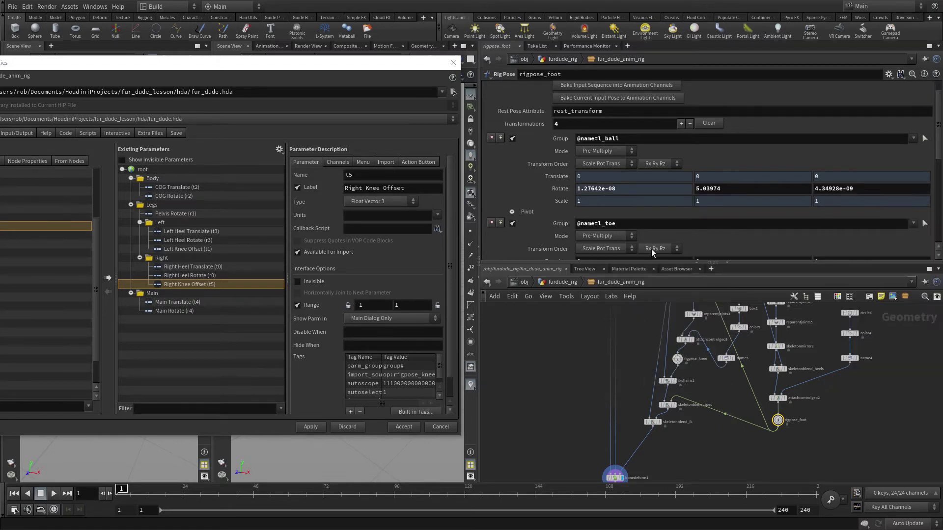
key(ctrl+z)
right_click(559, 187)
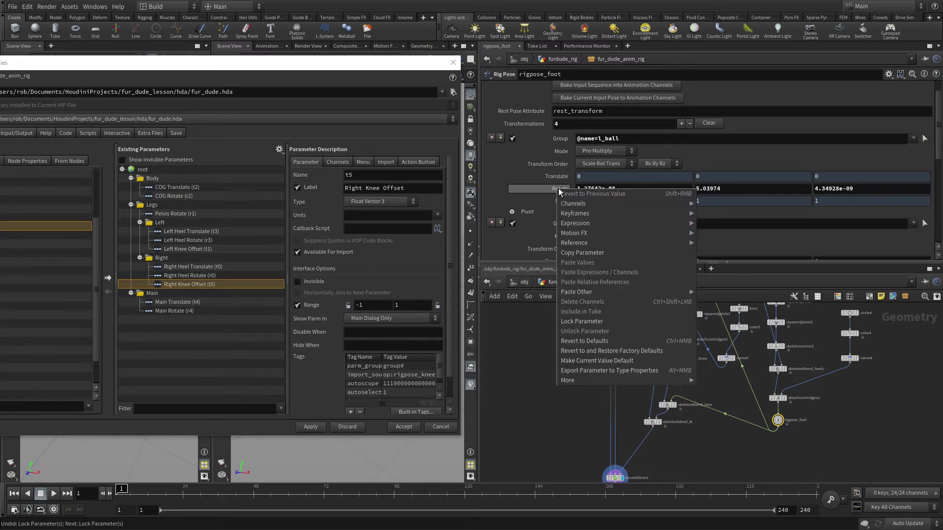
click(575, 341)
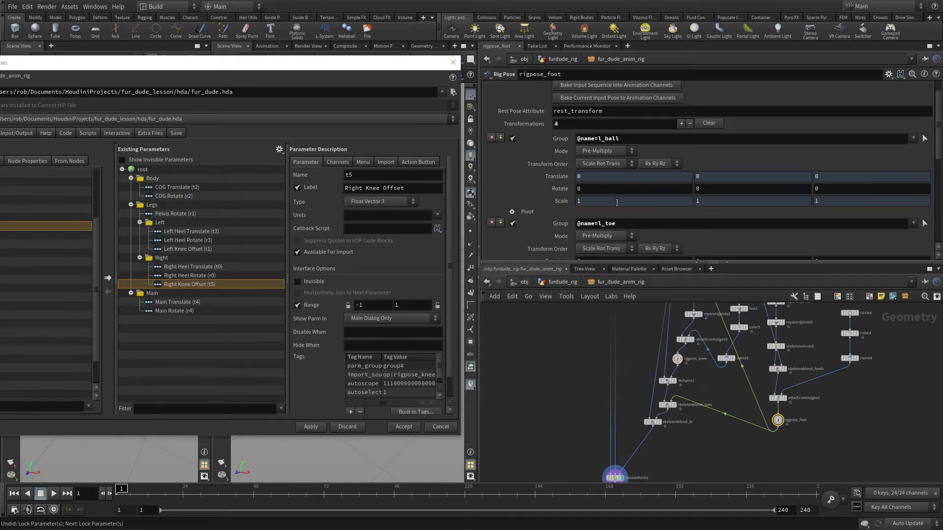
right_click(608, 189)
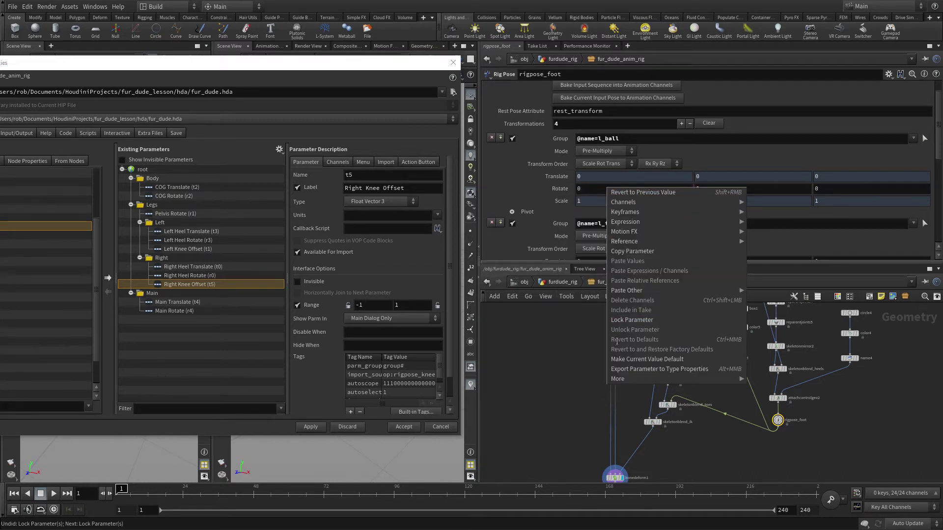
click(631, 319)
right_click(834, 194)
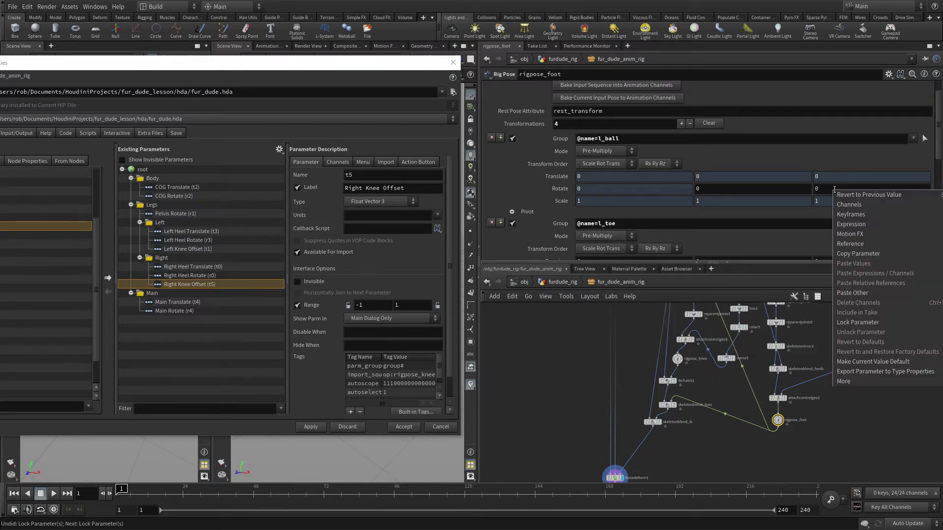
Lock l_ball Rotate Z and promote Rotate Y into Left as Left Ball Rotate.
click(853, 323)
scroll(712, 243, down, 3)
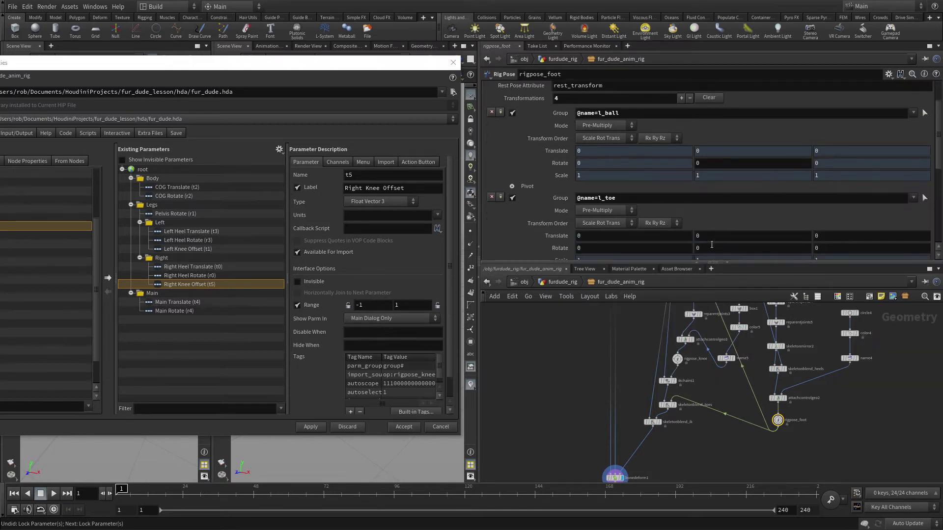
click(704, 150)
drag(351, 245, 193, 224)
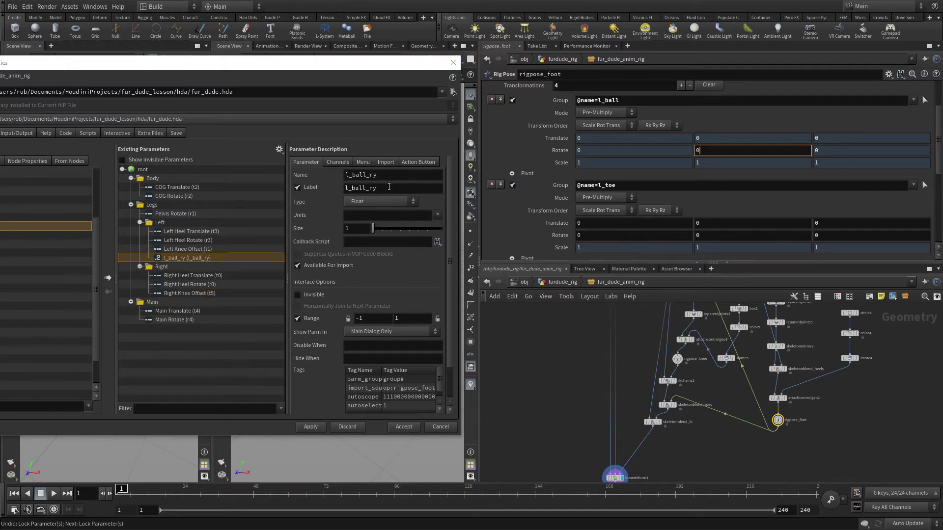
double_click(364, 188)
text(Left )
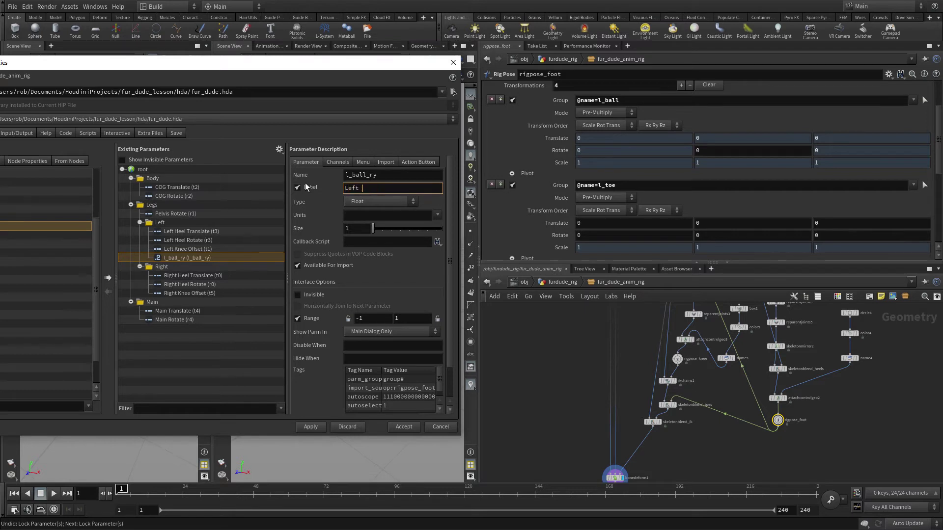
text(Ball Rotate)
key(Return)
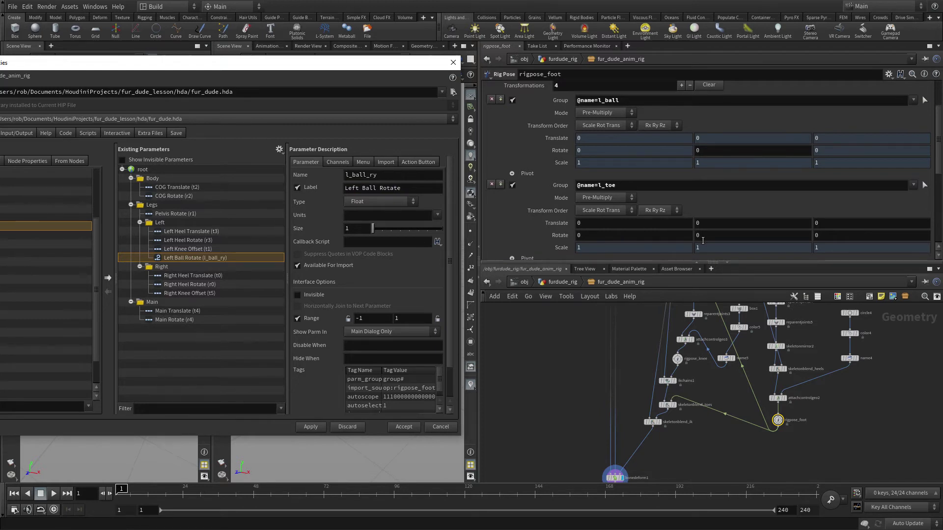
Lock the l_toe Translate values and its Rotate X and Z fields.
scroll(702, 241, down, 1)
scroll(702, 240, down, 1)
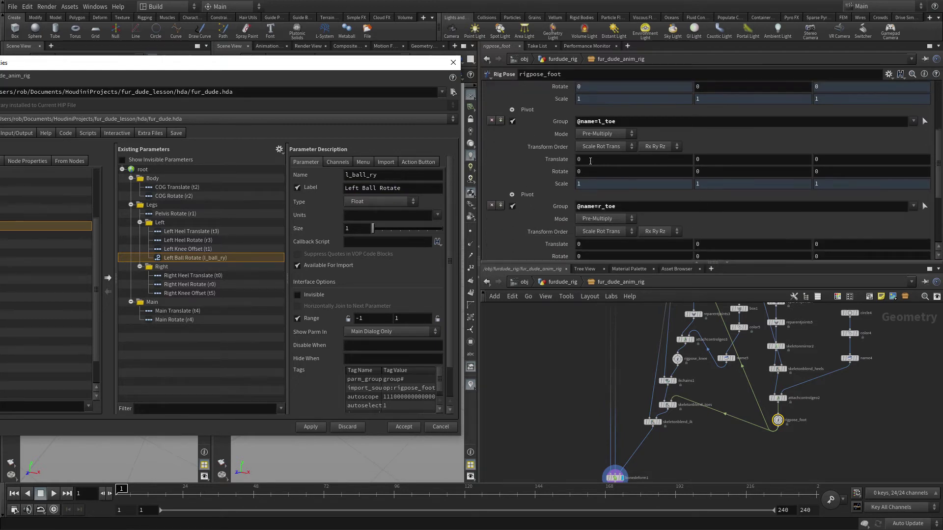
right_click(558, 161)
click(577, 291)
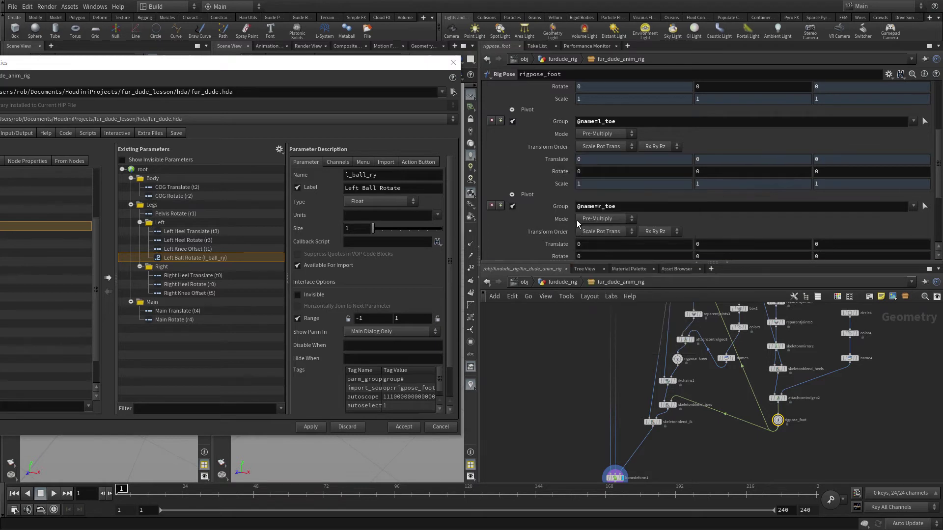
right_click(583, 172)
click(587, 301)
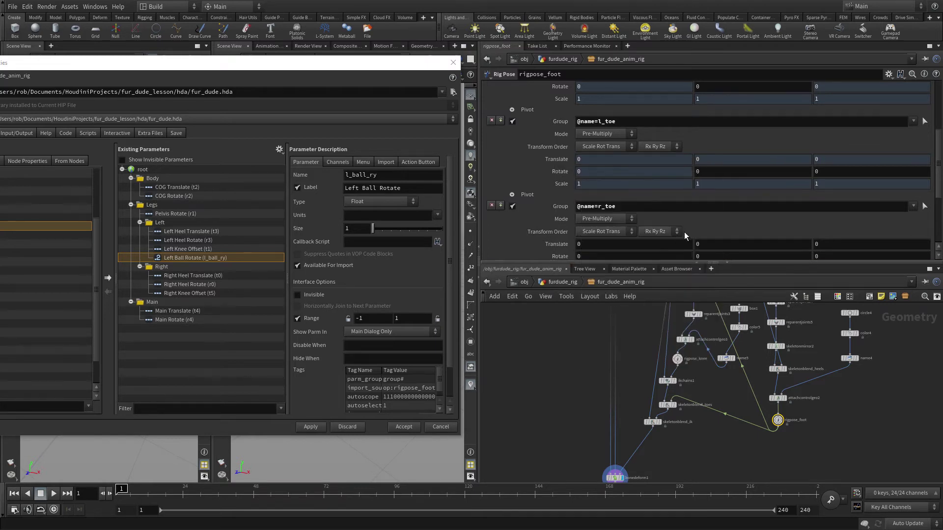
right_click(816, 173)
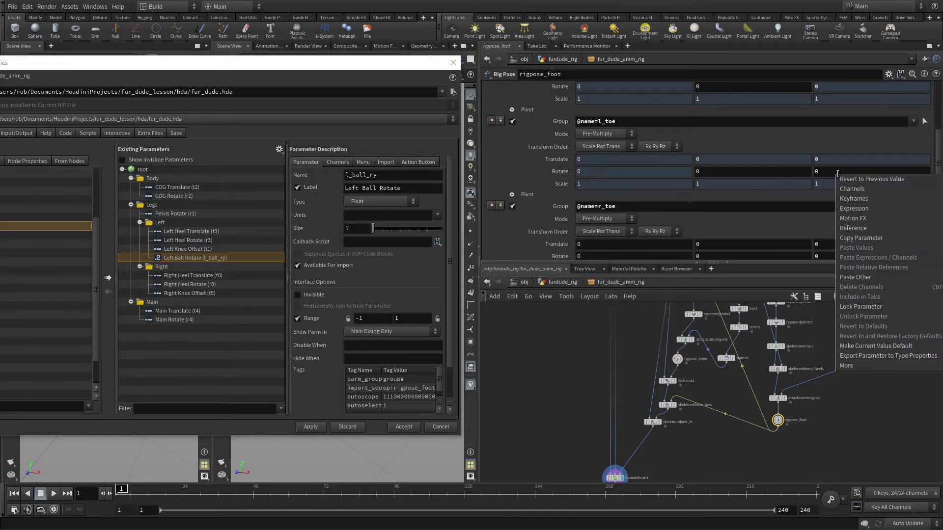
click(857, 308)
Promote l_toe Rotate Y into the Left folder as Left Toe Rotate.
double_click(704, 173)
drag(565, 205, 169, 225)
double_click(372, 187)
text(Left Toe Ro)
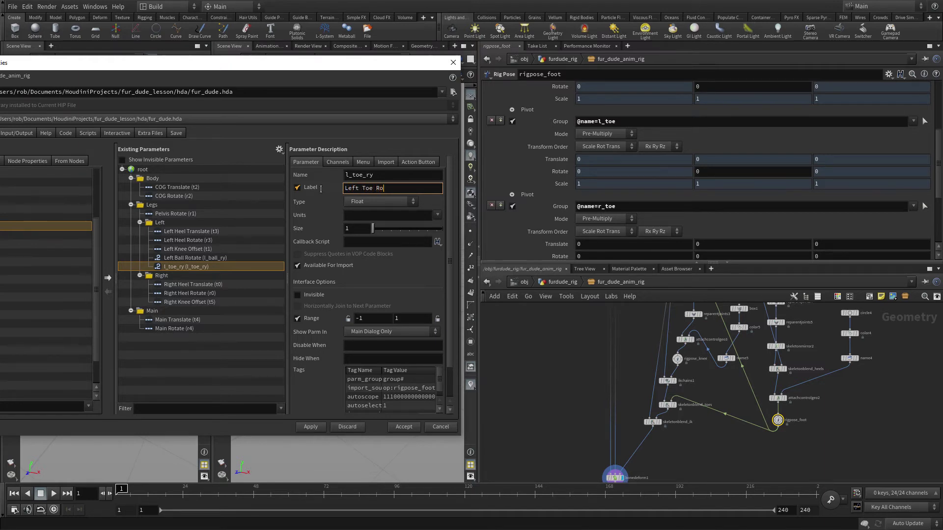
text(tate)
key(Return)
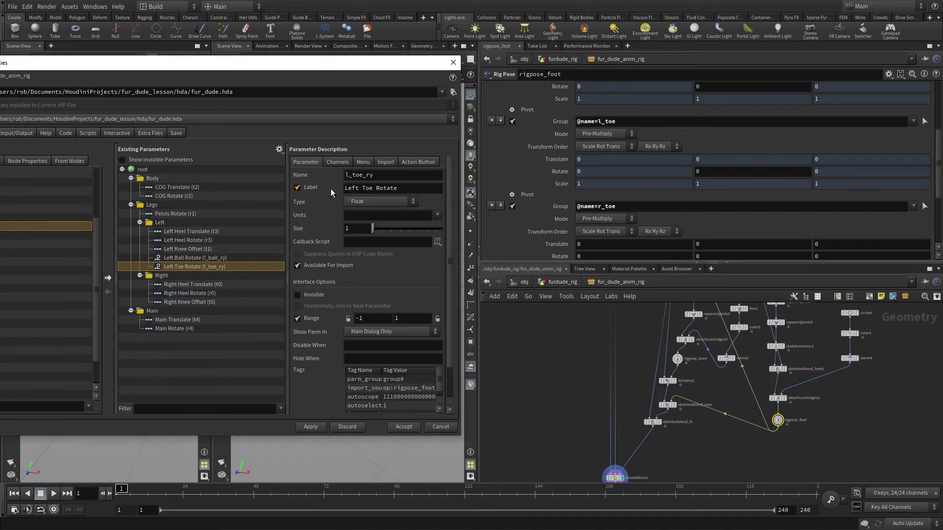
Lock the Translate values of r_toe and r_ball.
scroll(679, 201, down, 2)
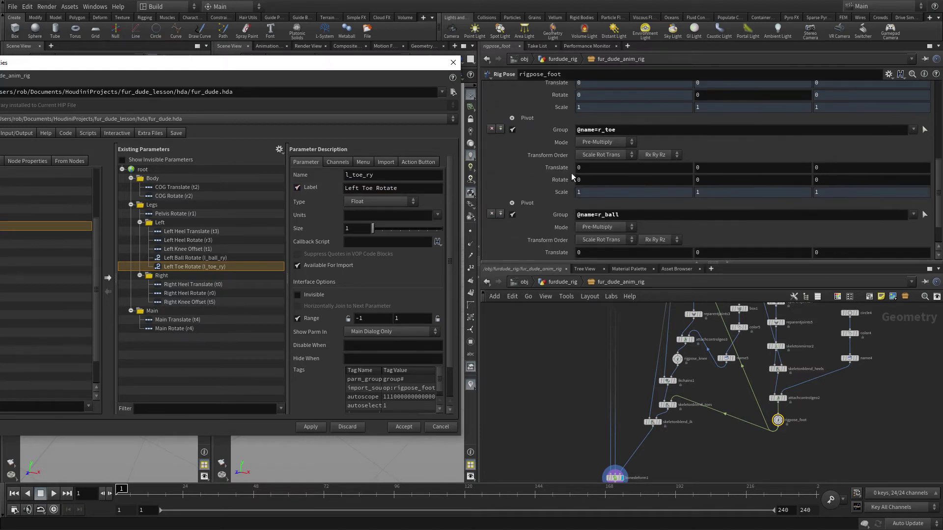
right_click(550, 170)
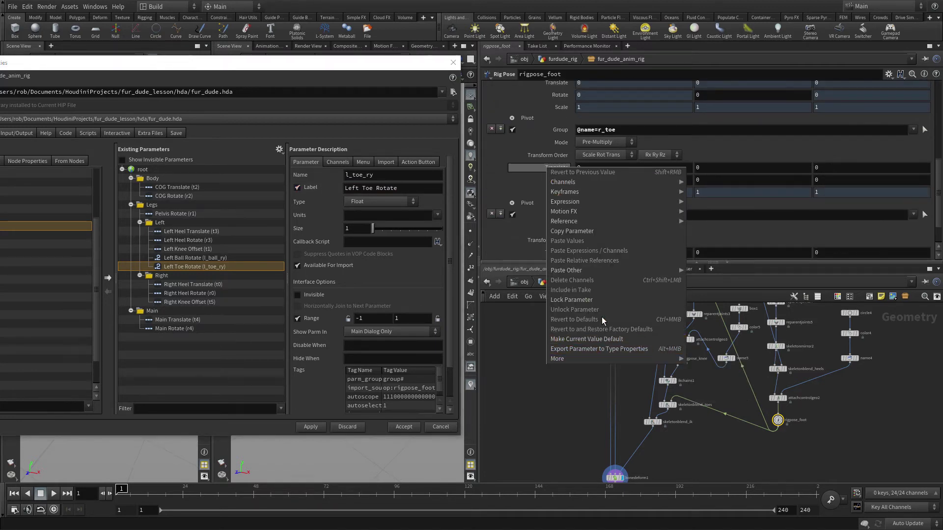
click(598, 302)
scroll(580, 213, down, 1)
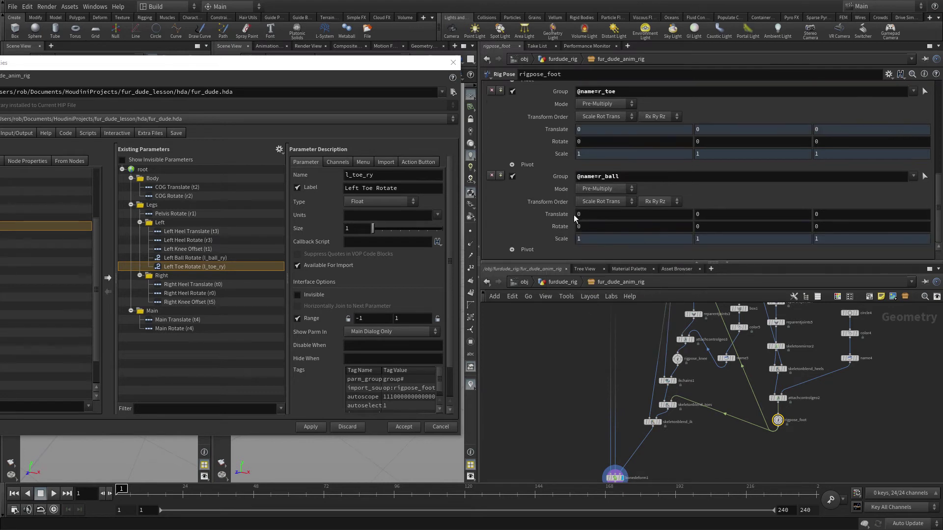
right_click(575, 218)
click(575, 348)
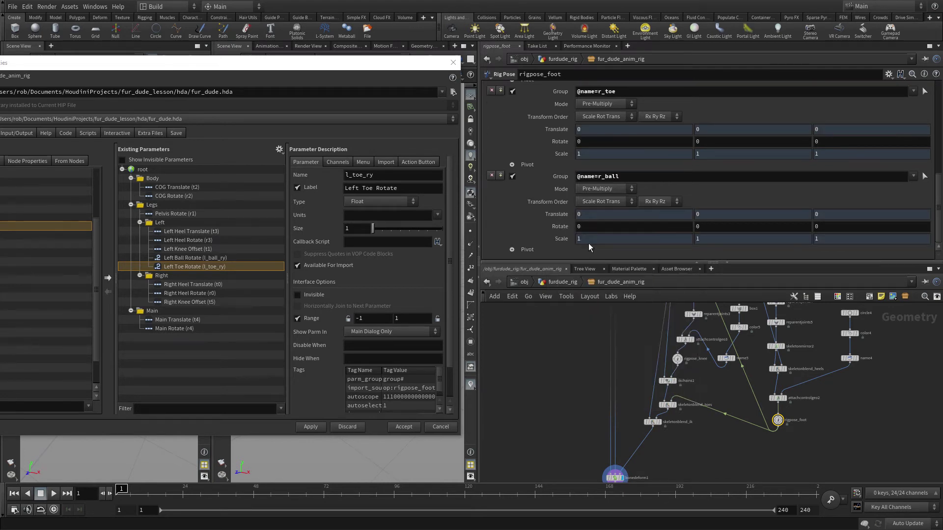
Lock the X and Z rotations of both r_toe and r_ball.
right_click(589, 142)
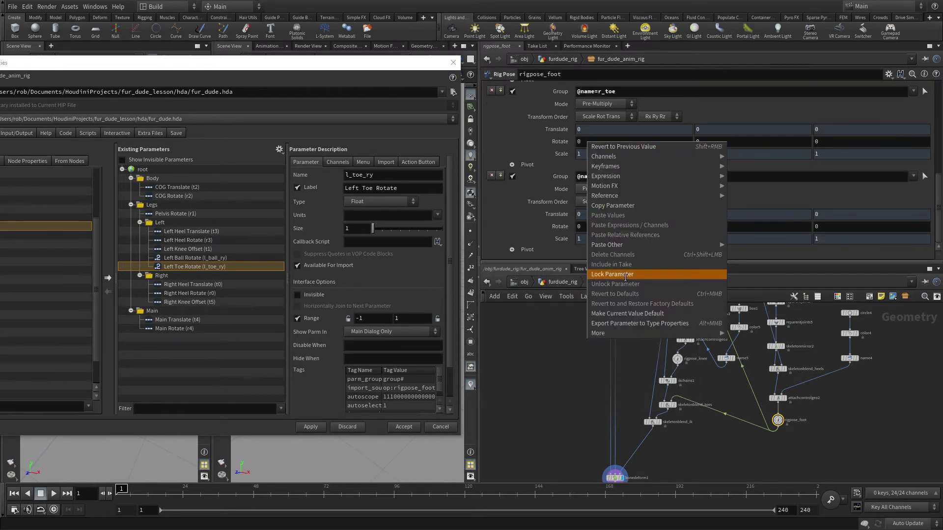
click(629, 277)
right_click(822, 143)
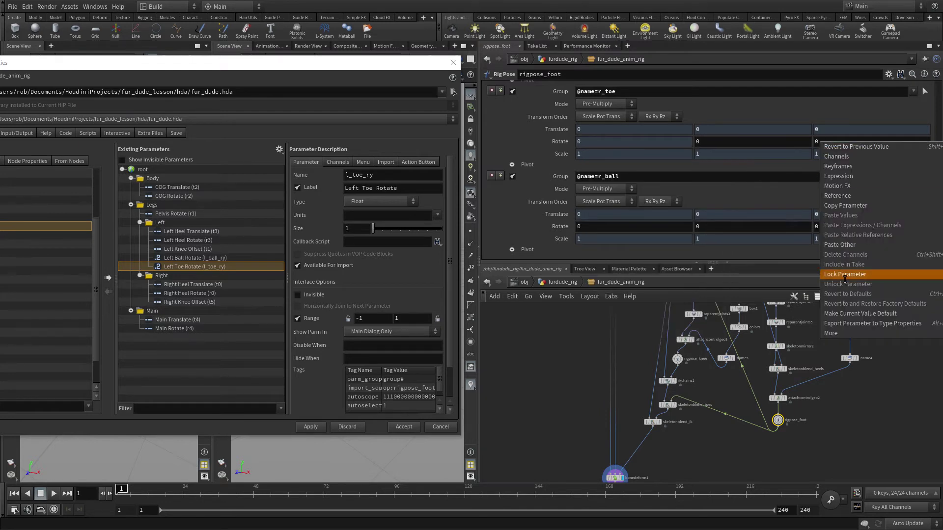
click(850, 274)
right_click(661, 227)
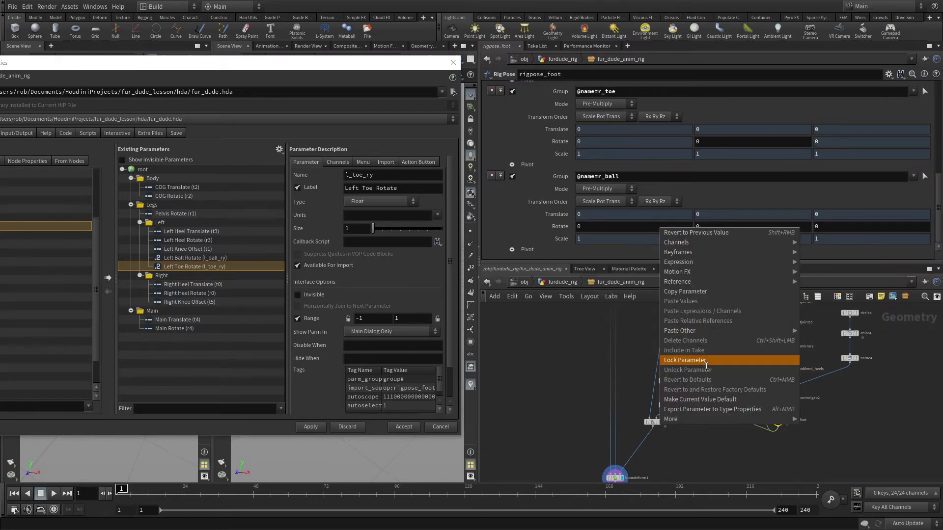
click(722, 362)
right_click(834, 225)
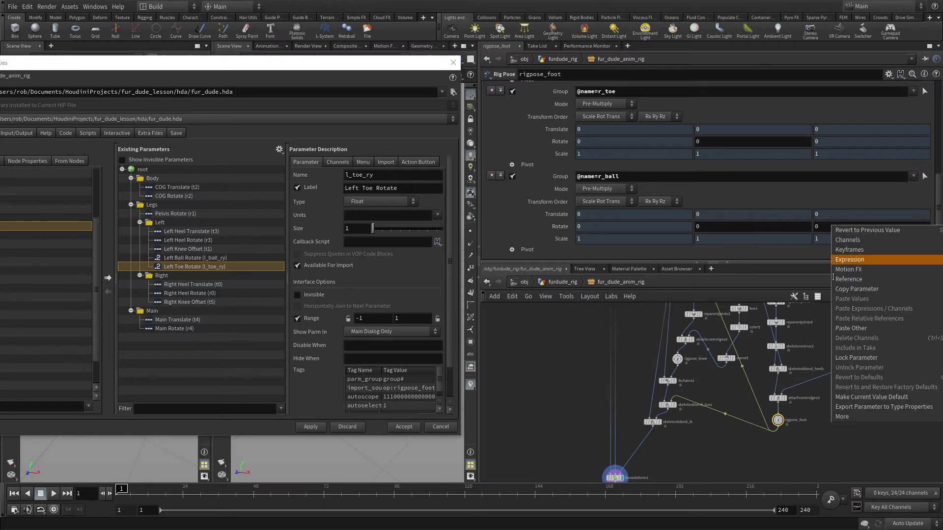
click(855, 358)
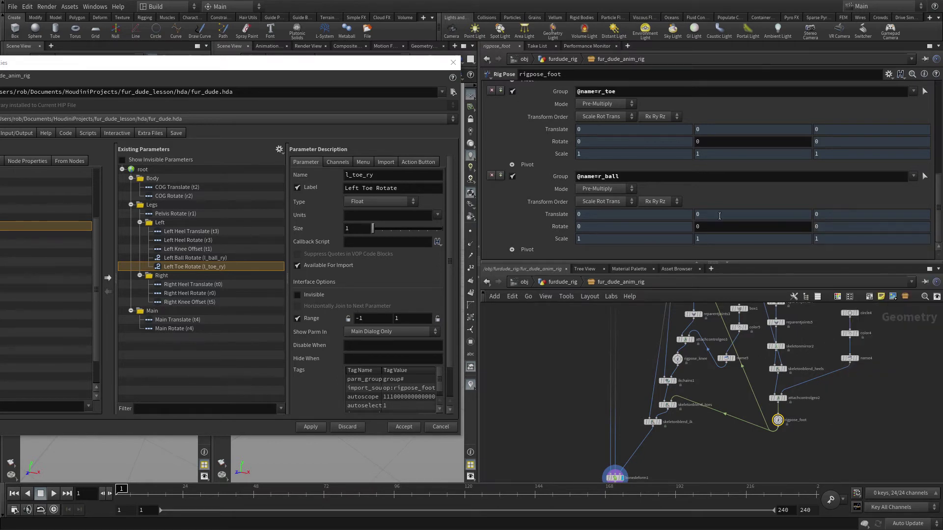
Promote r_toe Rotate Y into the Right folder as Right Toe Rotate.
double_click(707, 142)
drag(470, 216, 170, 279)
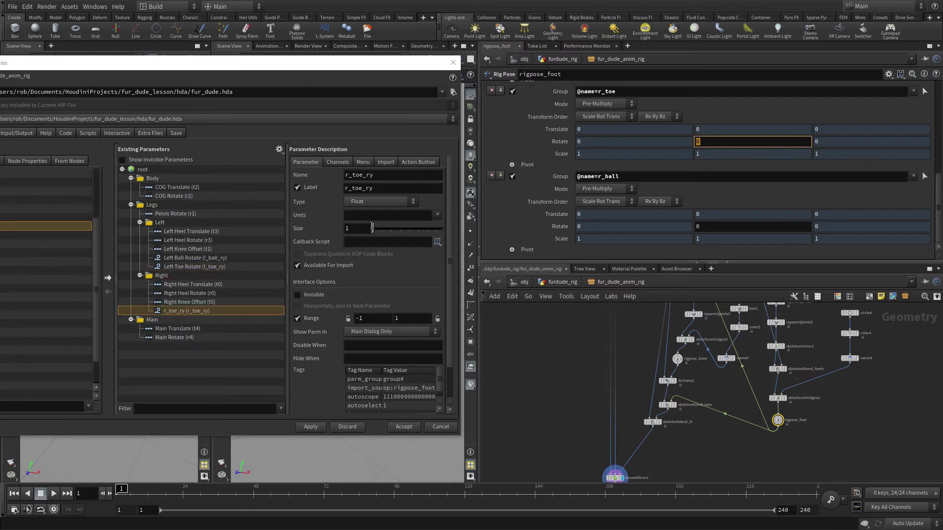
double_click(374, 190)
text(Right Toe)
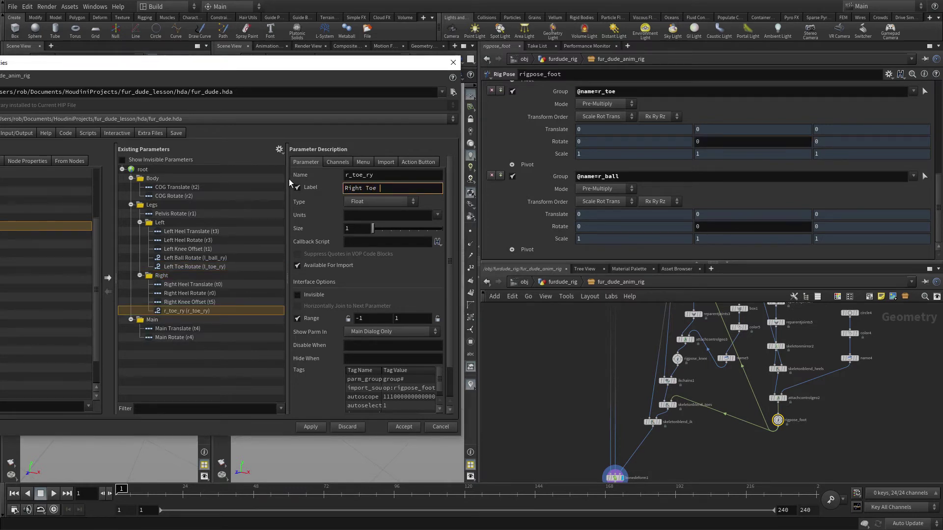
text( Rotate)
key(Return)
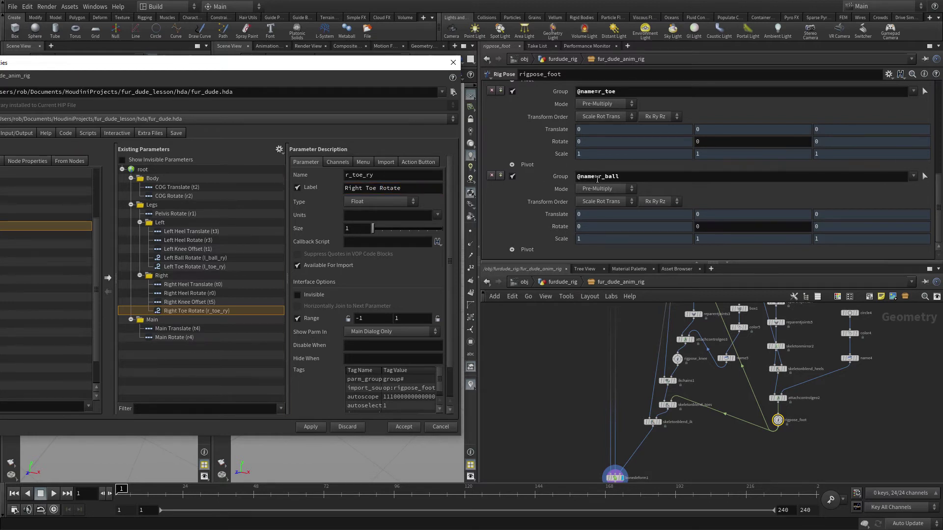
Promote r_ball Rotate Y above Right Toe Rotate as Right Ball Rotate, then accept the changes.
click(714, 226)
drag(713, 228, 204, 279)
drag(178, 323, 179, 315)
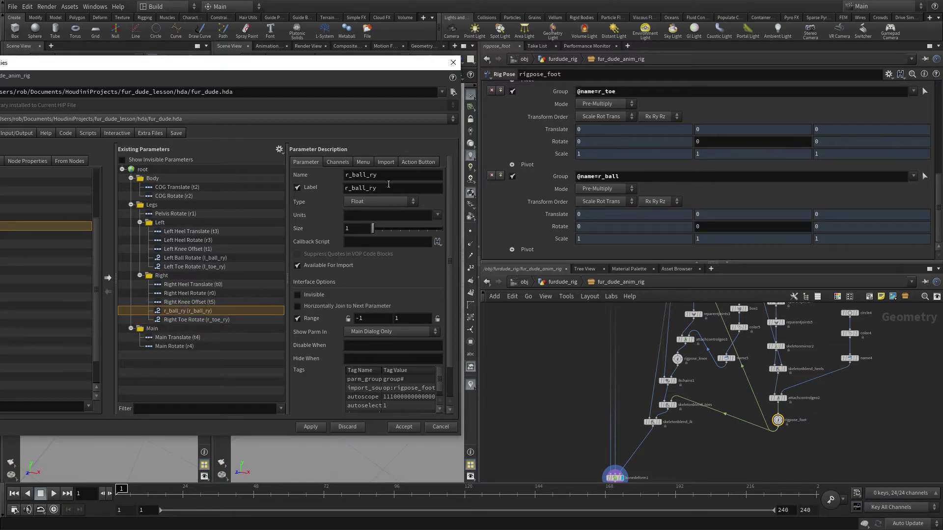
double_click(371, 189)
text(Right Ball Rotate)
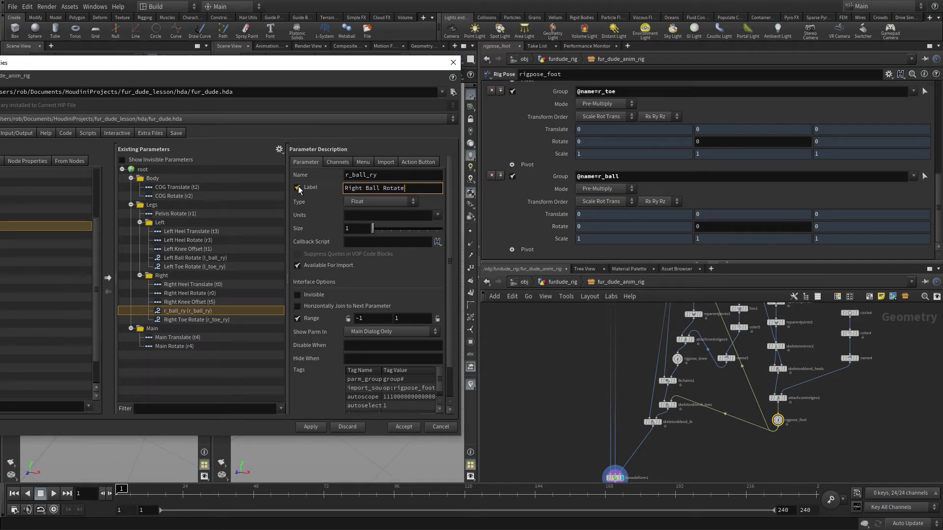
key(Return)
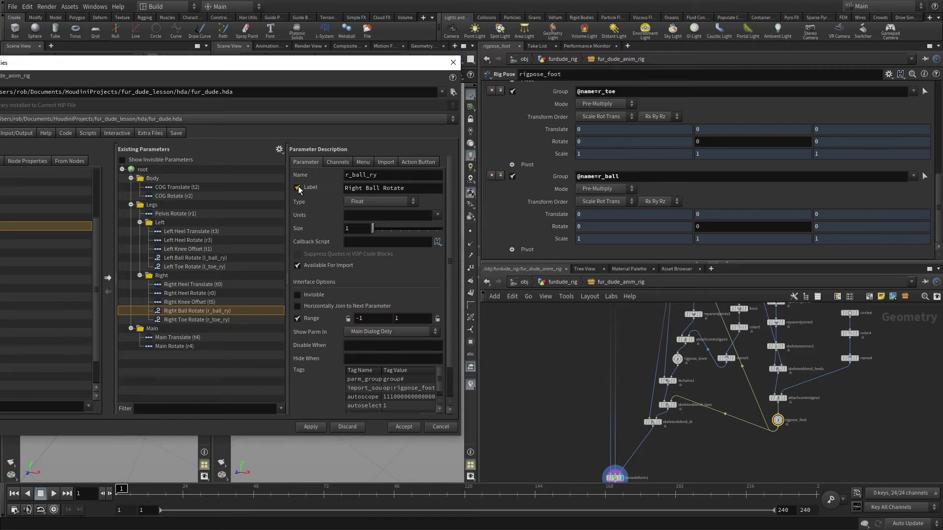
click(403, 427)
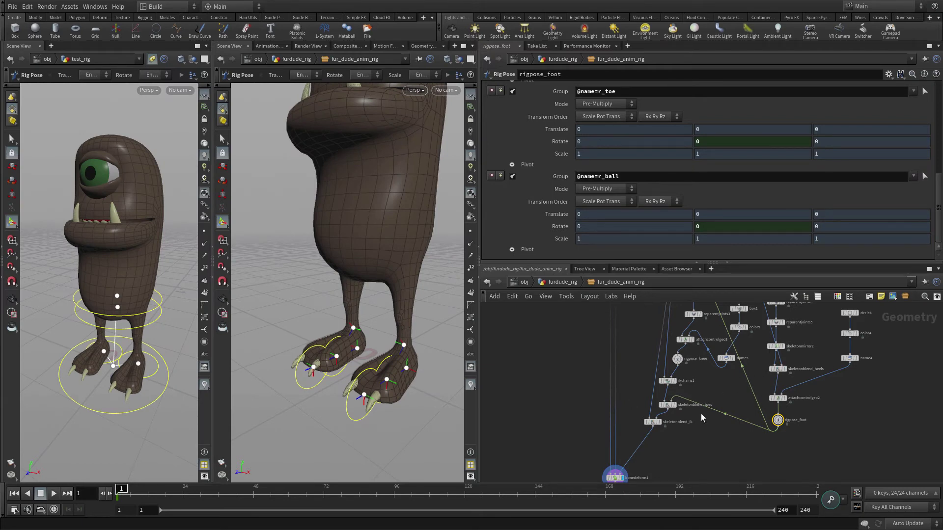
In furdude_rig, review the asset's Legs and Main tabs, then activate Rig Pose in test_rig.
click(575, 284)
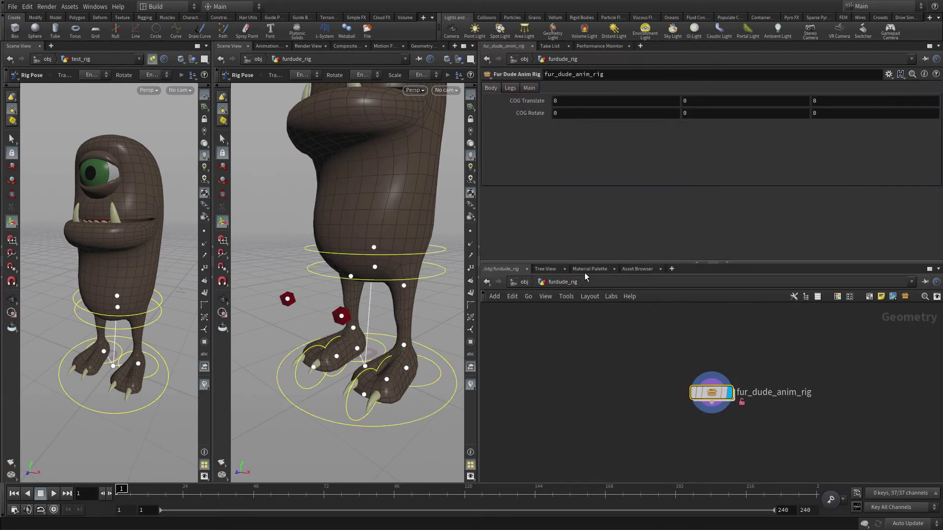
click(510, 88)
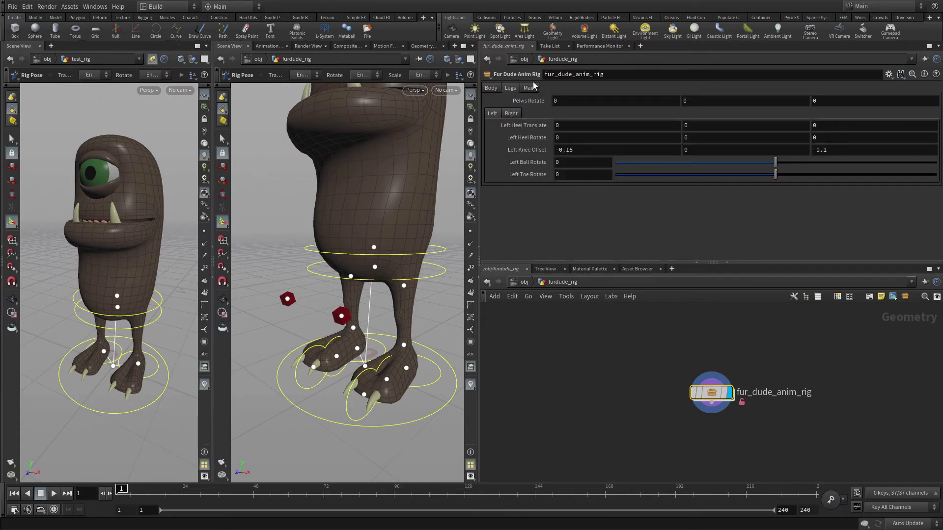
click(530, 88)
click(508, 88)
click(529, 88)
click(574, 338)
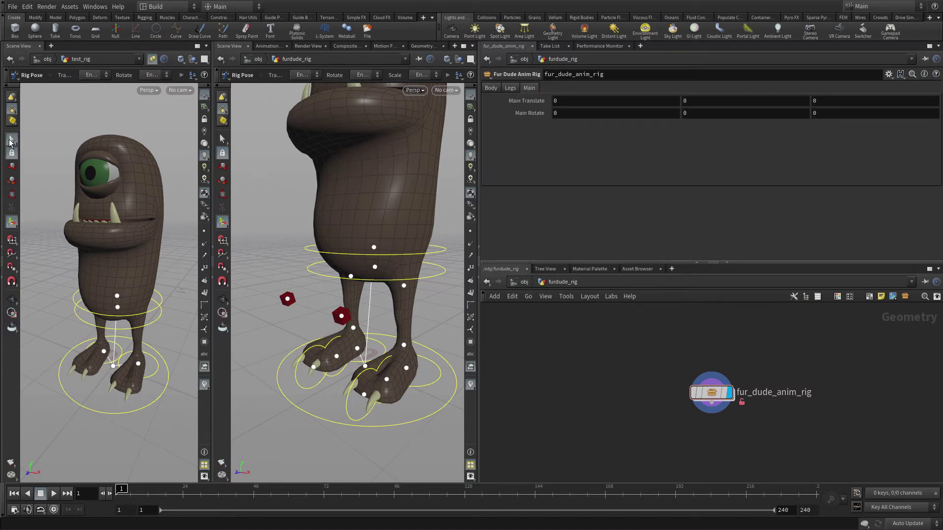
click(13, 224)
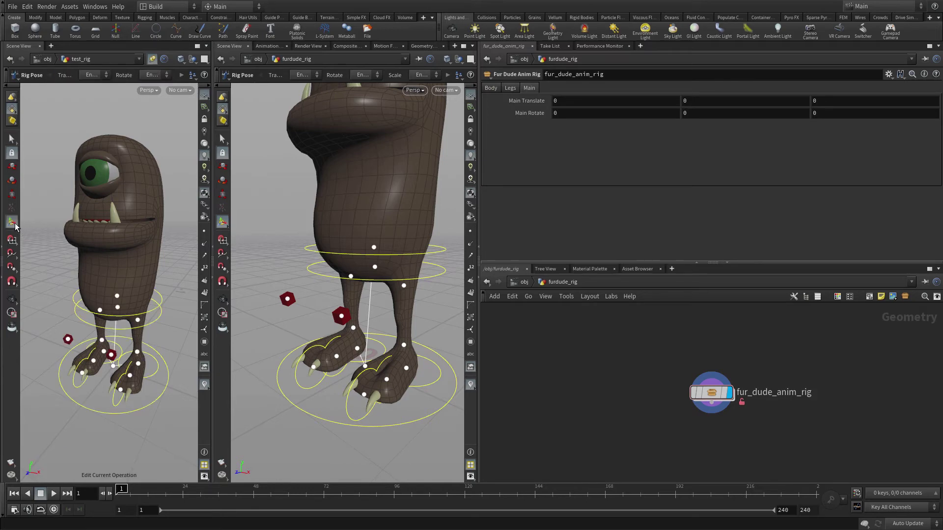
Orbit around the test rig creature and rotate the right foot's r_ball control.
key(Escape)
drag(160, 336, 165, 336)
key(Return)
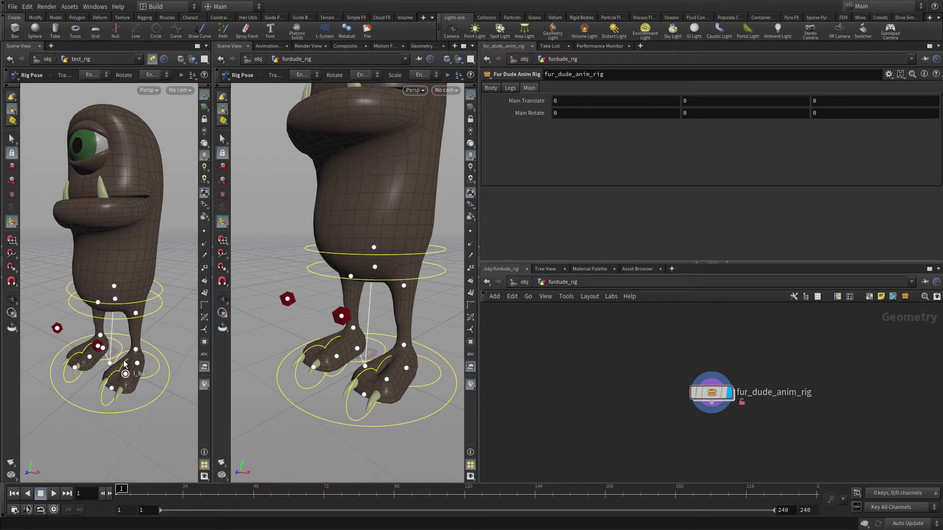
click(136, 350)
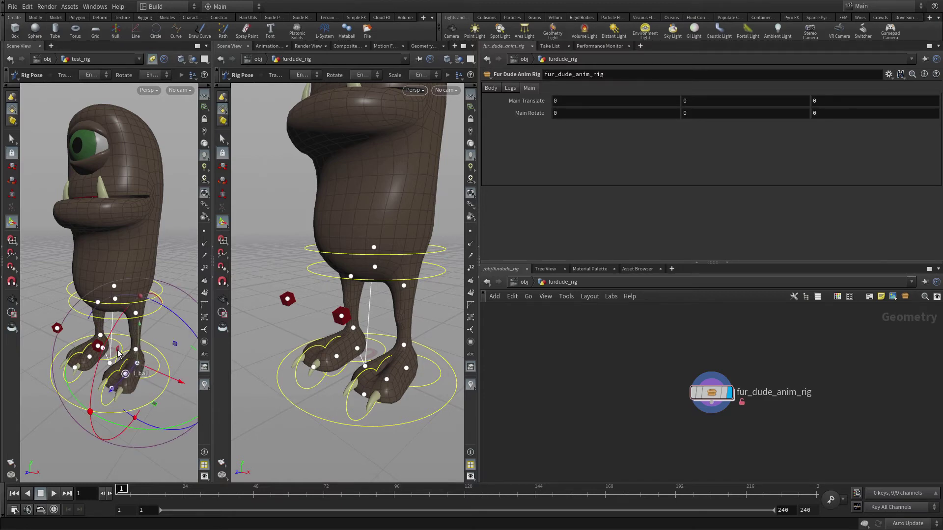
click(141, 343)
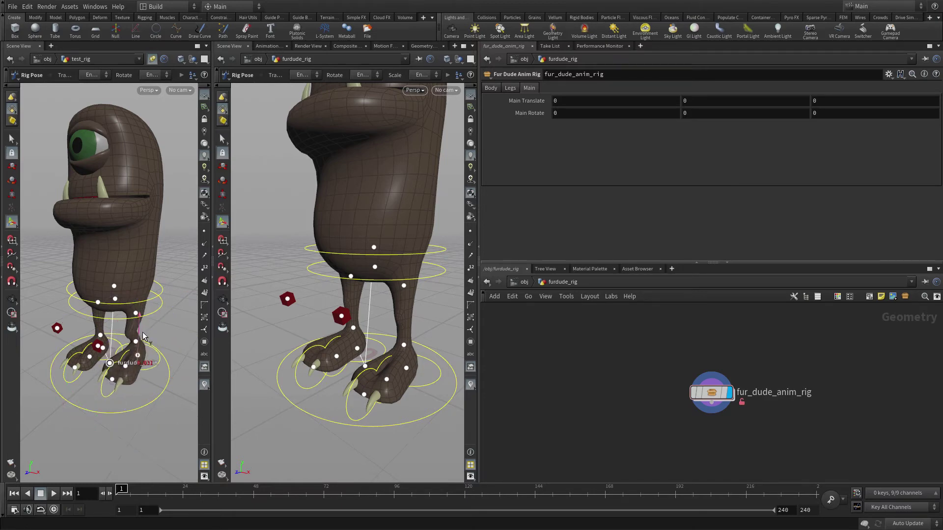
click(55, 449)
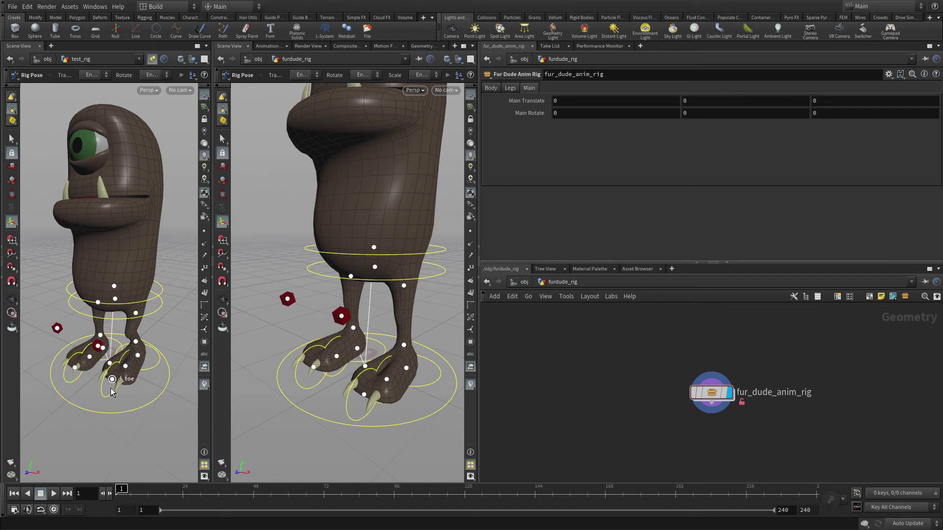
click(82, 358)
drag(81, 360, 87, 359)
click(90, 362)
Rotate the body from the pelvis control, then move the pelvis down to lower the body.
scroll(91, 362, up, 4)
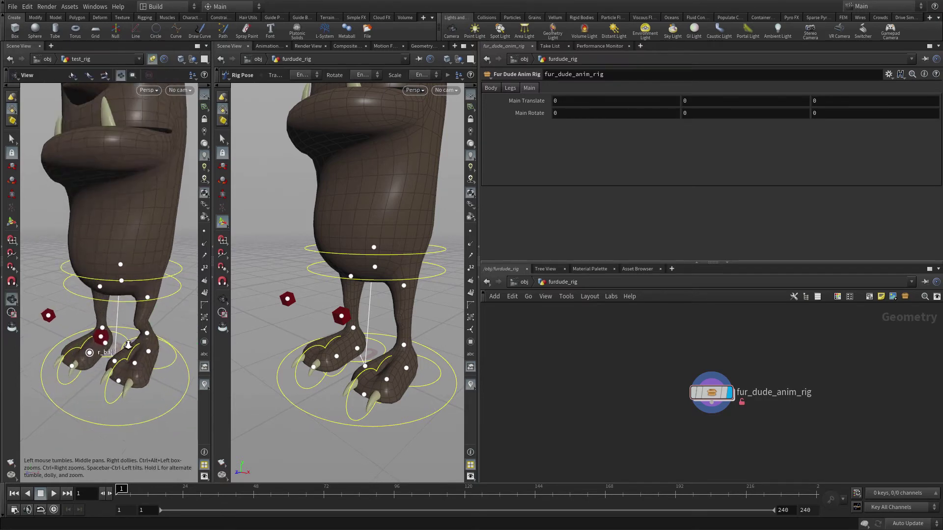
click(95, 354)
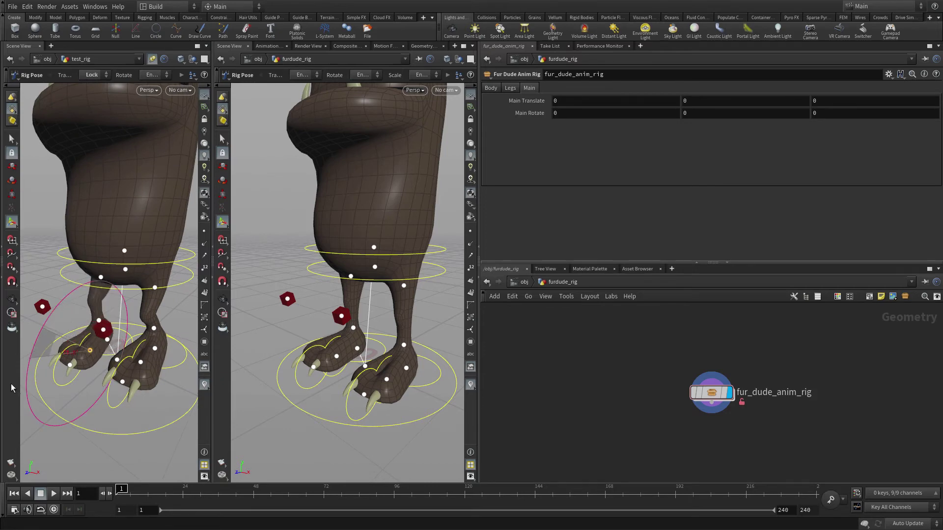
scroll(125, 285, down, 4)
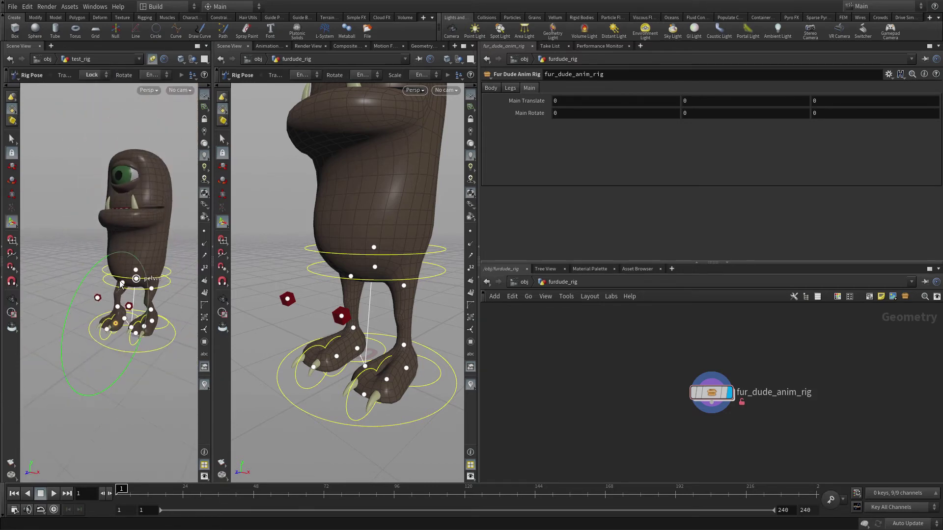
click(164, 293)
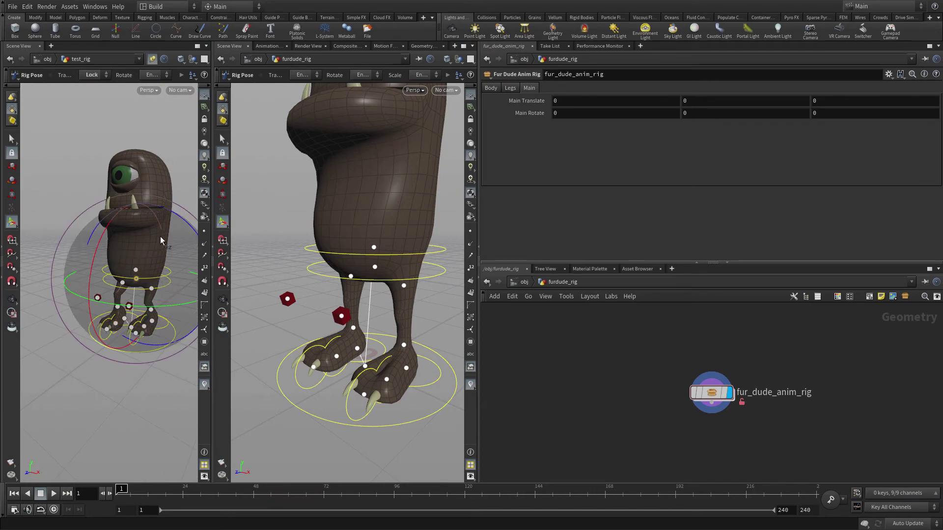
mouse_move(160, 237)
mouse_down()
mouse_move(164, 219)
mouse_move(158, 247)
mouse_move(166, 255)
mouse_move(175, 223)
mouse_move(171, 242)
mouse_up()
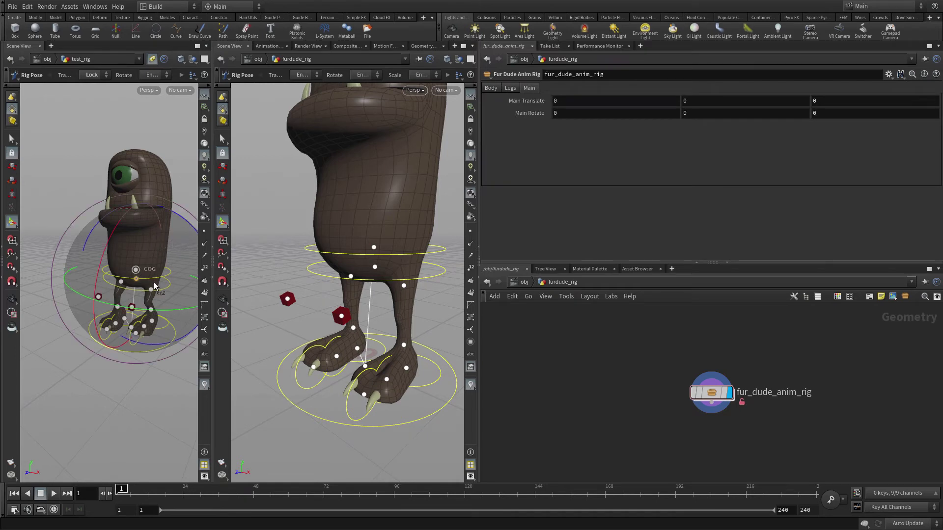
click(127, 273)
key(t)
drag(136, 257, 145, 260)
key(Escape)
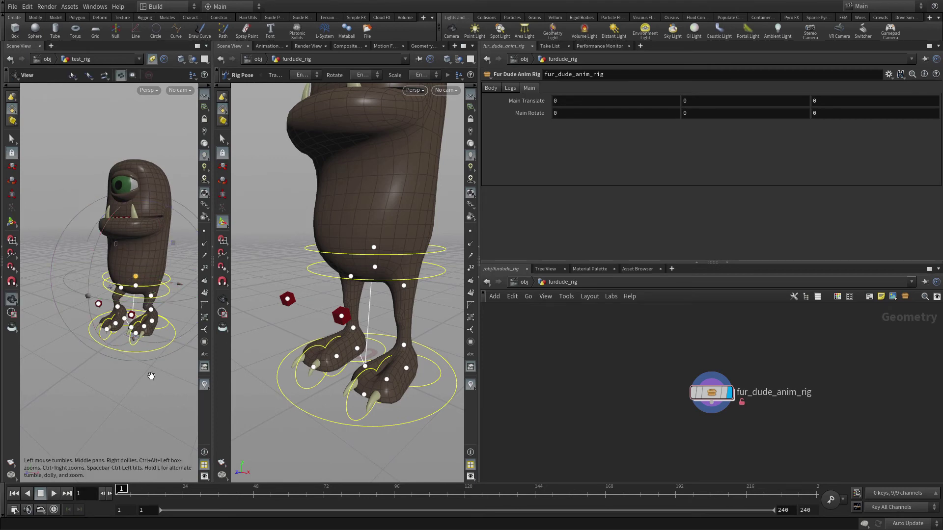
mouse_move(152, 379)
mouse_down()
mouse_move(168, 358)
mouse_move(143, 385)
mouse_move(151, 372)
mouse_up()
key(Return)
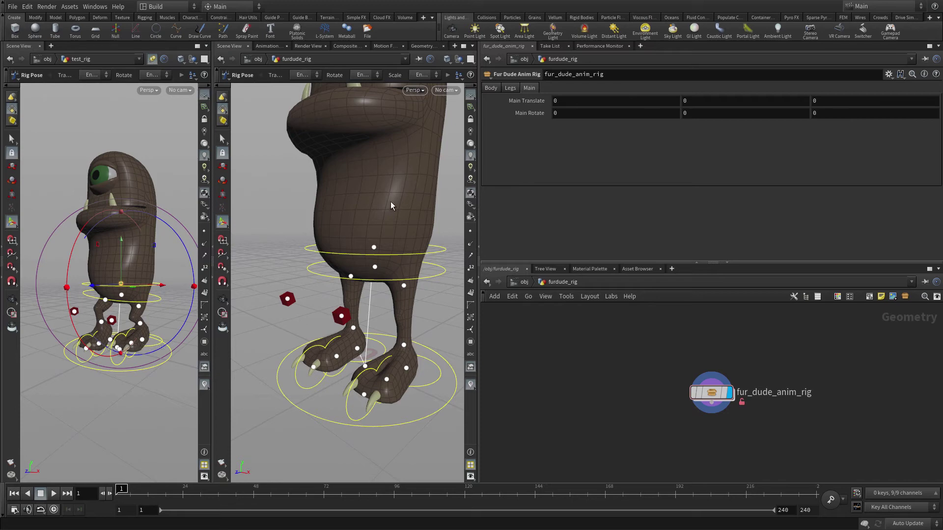
Inside fur_dude_anim_rig, tidy node positions and select the reverse-foot leg nodes.
double_click(714, 393)
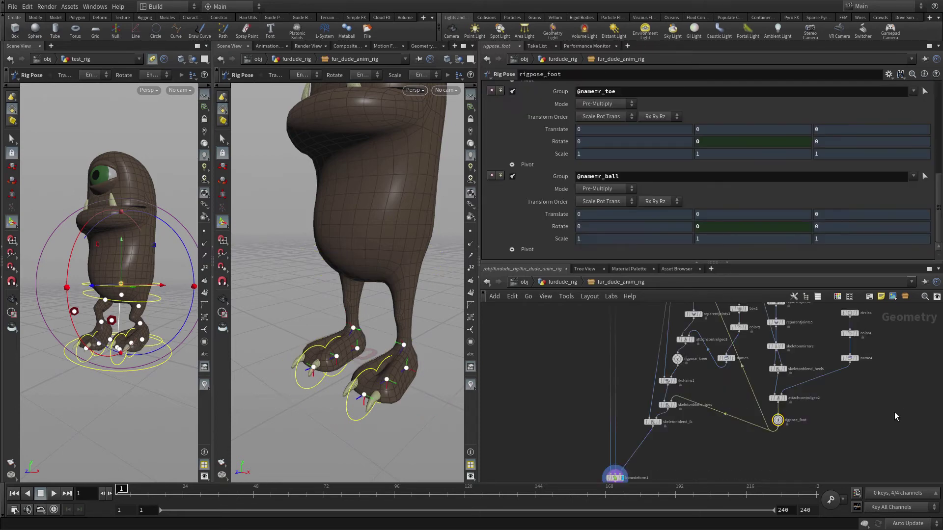
scroll(882, 425, down, 2)
middle_drag(882, 426, 810, 438)
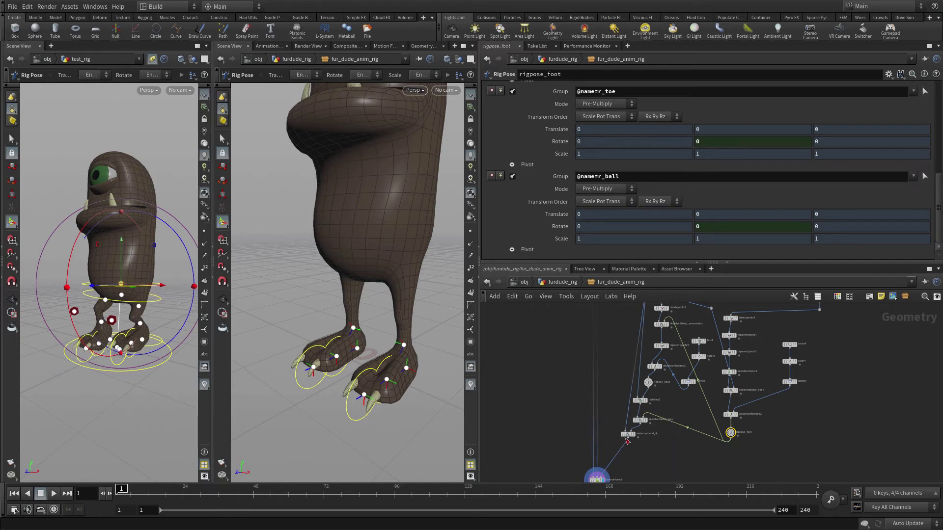
drag(627, 435, 632, 435)
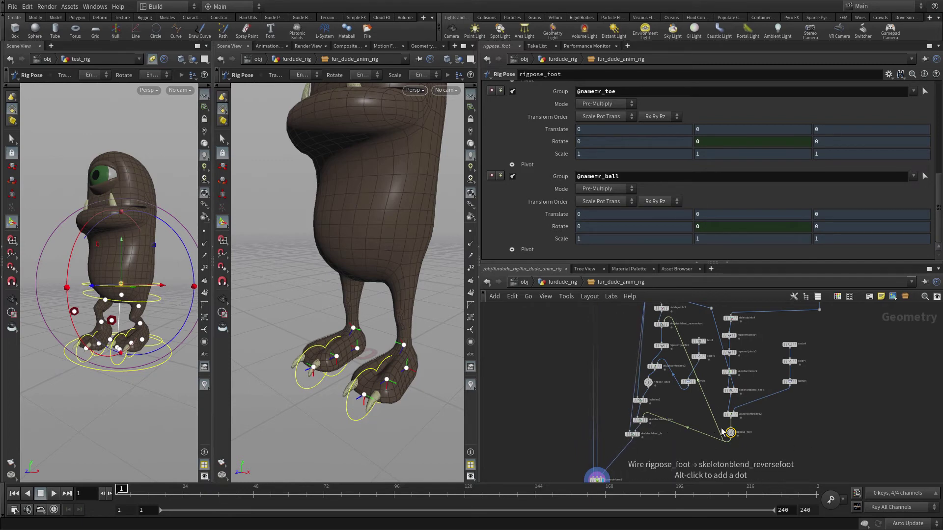
drag(731, 418, 731, 412)
scroll(844, 434, down, 1)
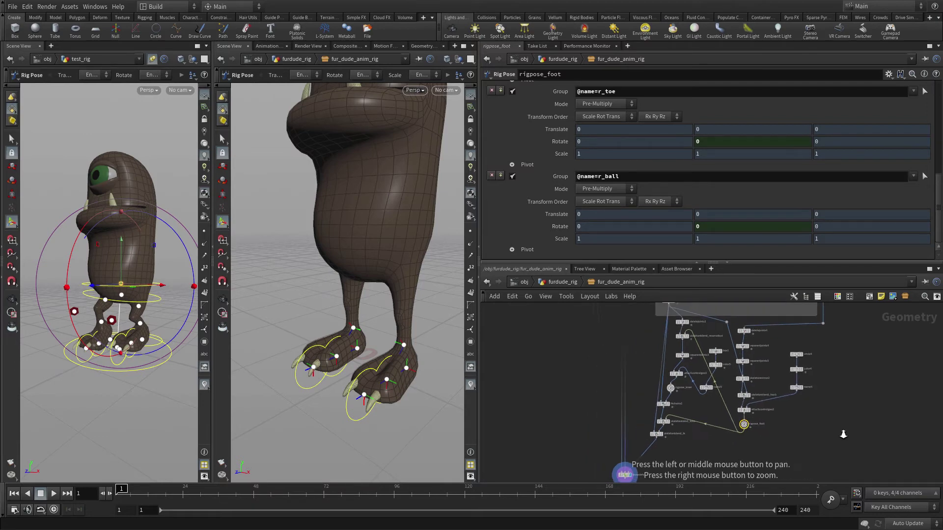
drag(844, 435, 828, 449)
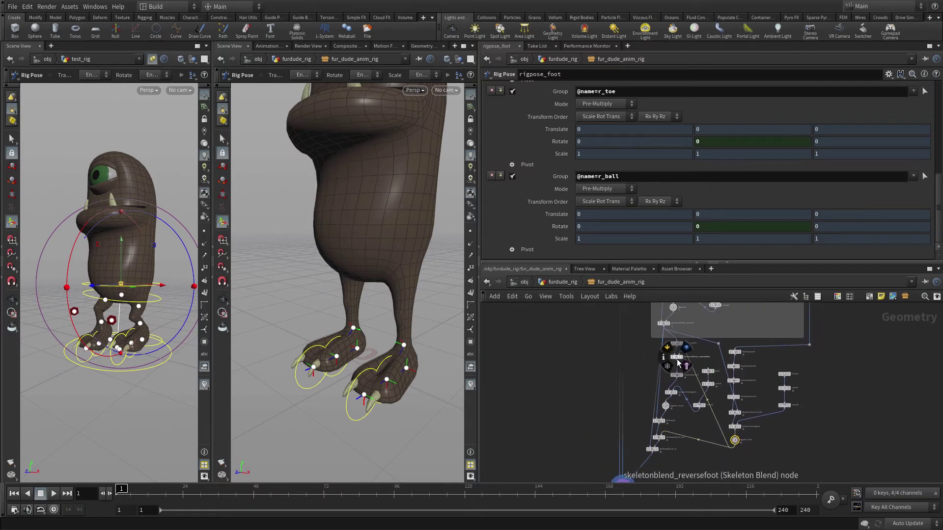
drag(679, 364, 838, 467)
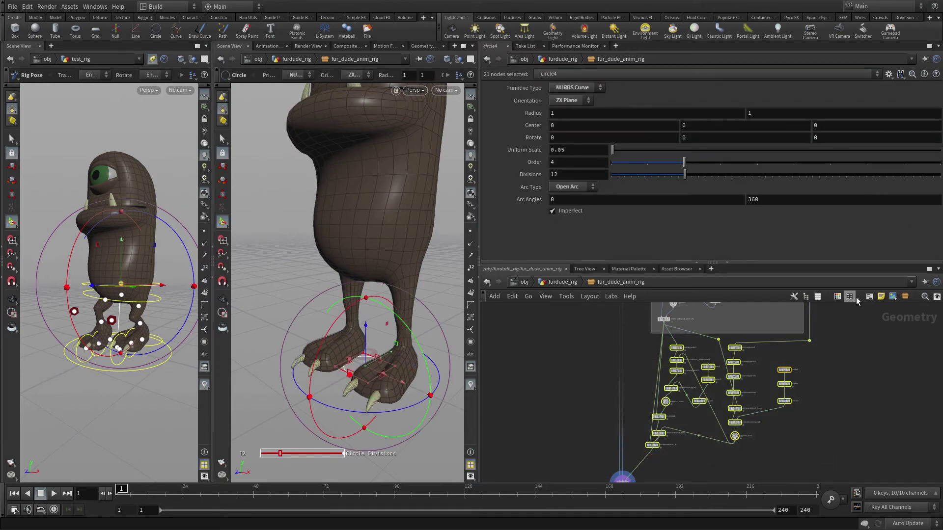
Wrap the selected leg nodes in a network box and give it a title.
key(shift+o)
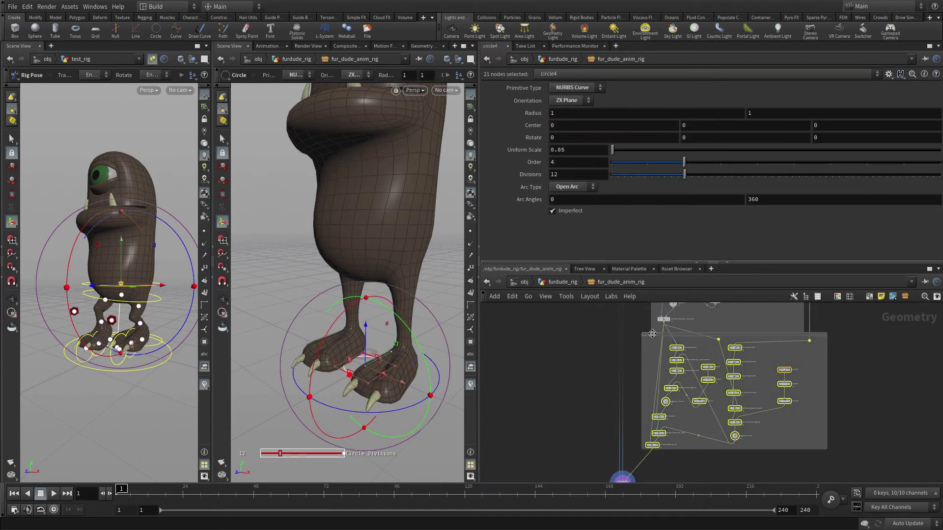
drag(650, 334, 662, 340)
double_click(670, 341)
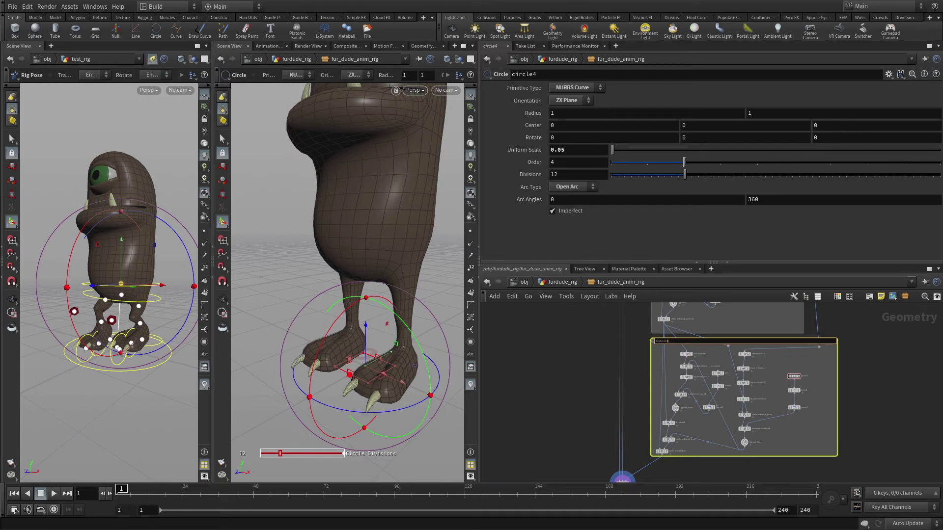
key(Return)
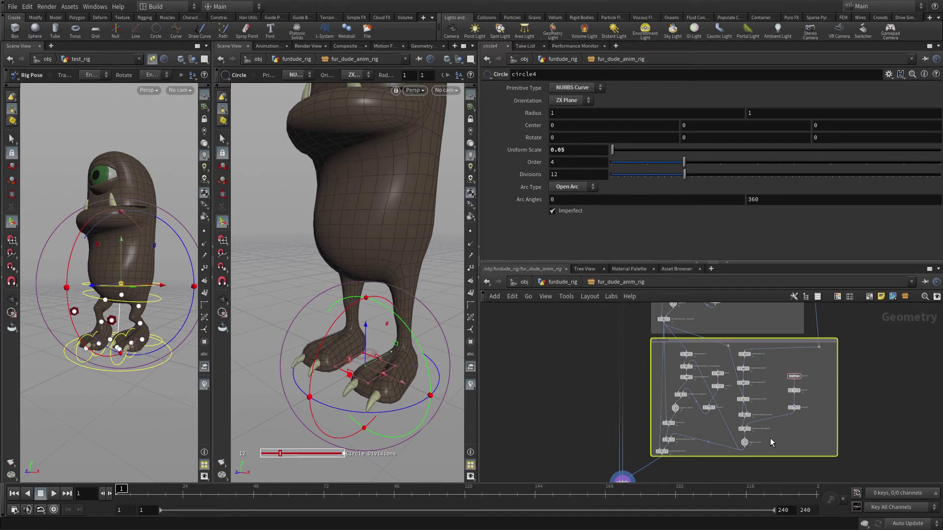
scroll(771, 437, up, 3)
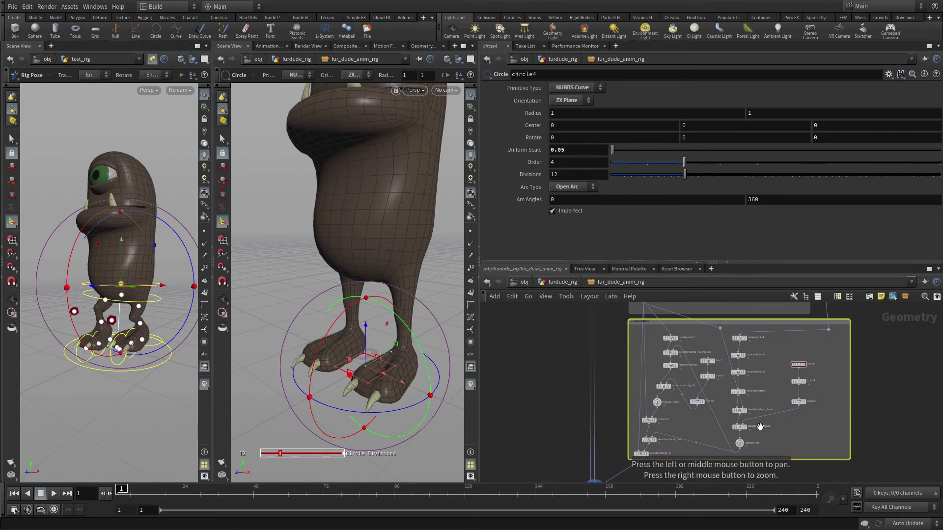
Add a Delete Joints node fed by the skeleton blend output and display its result.
drag(770, 427, 729, 315)
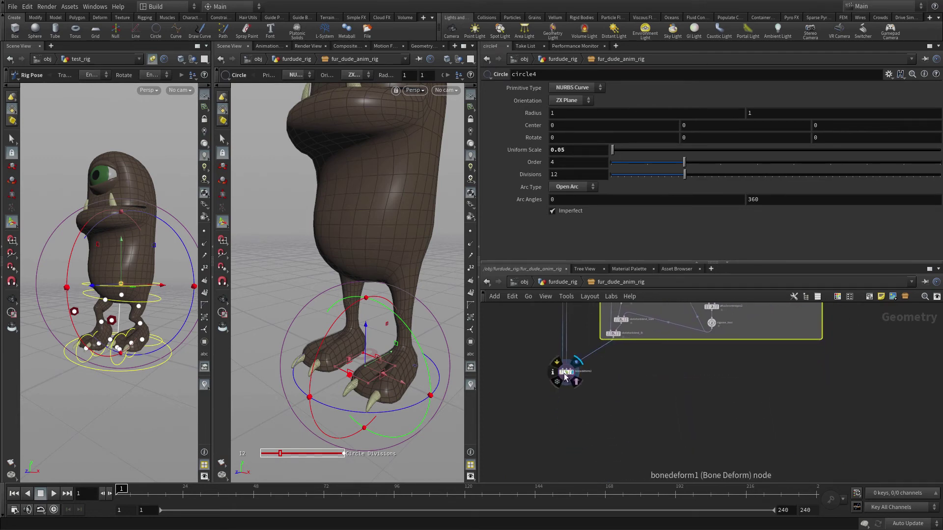
drag(566, 372, 562, 403)
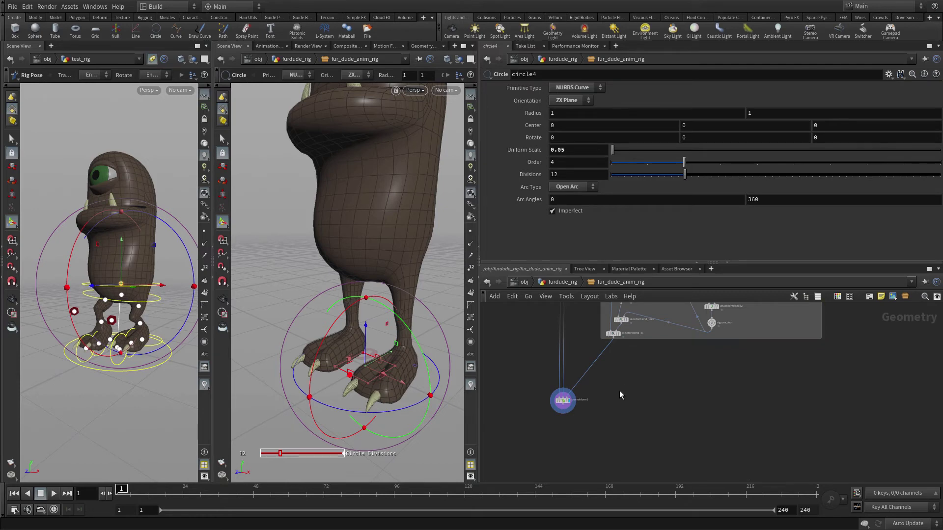
key(Tab)
text(dele)
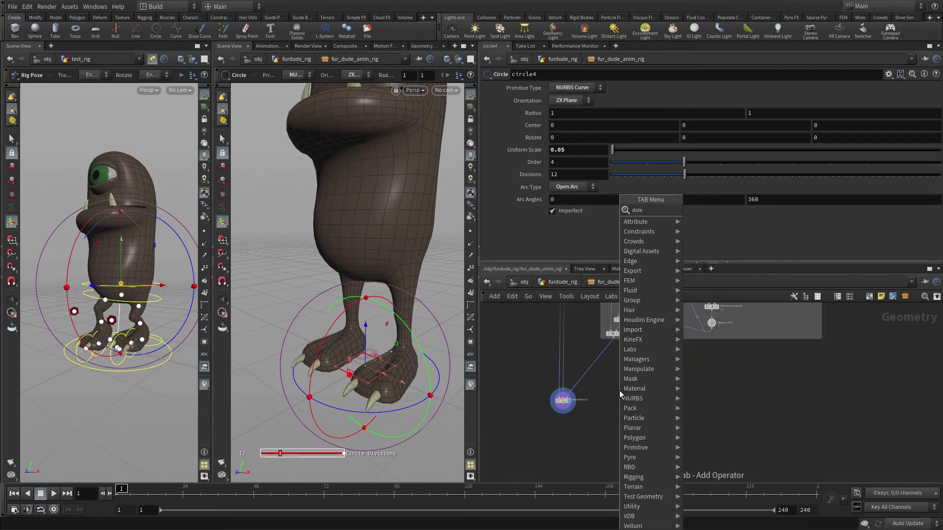
key(Return)
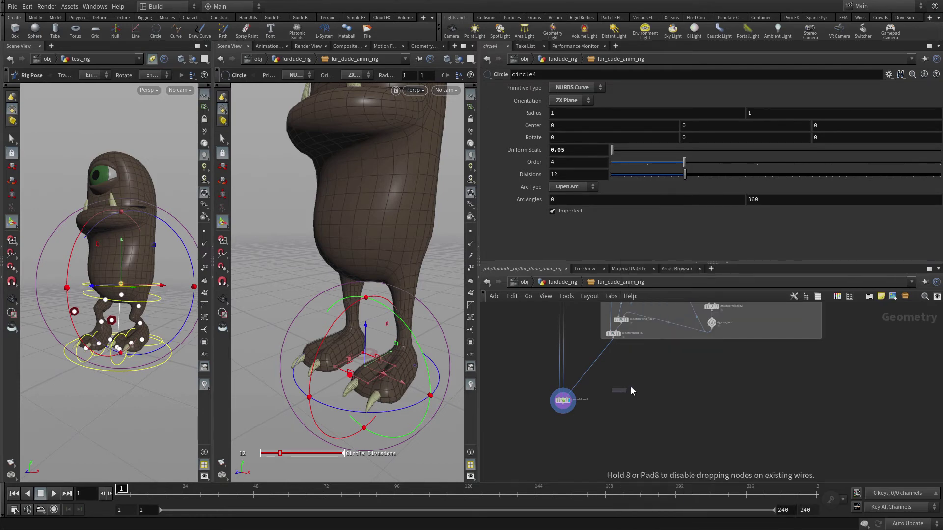
click(641, 378)
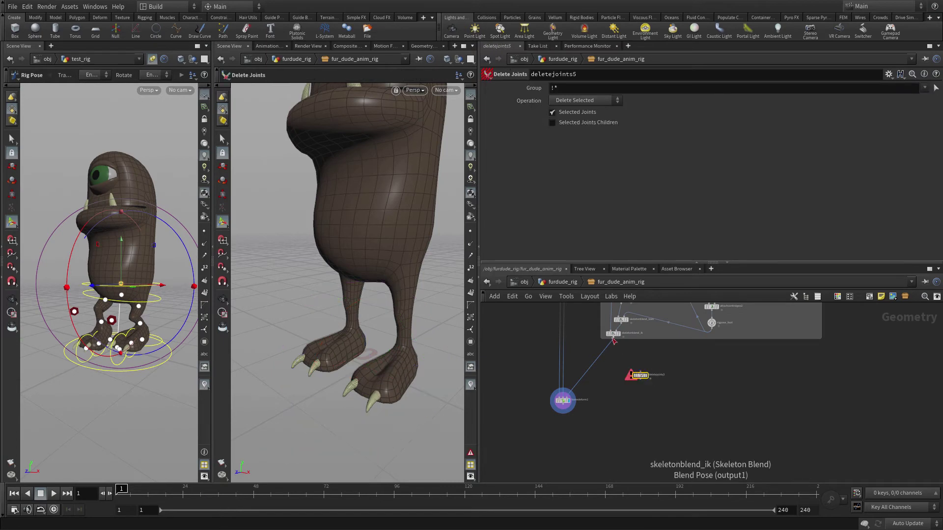
click(613, 339)
click(641, 370)
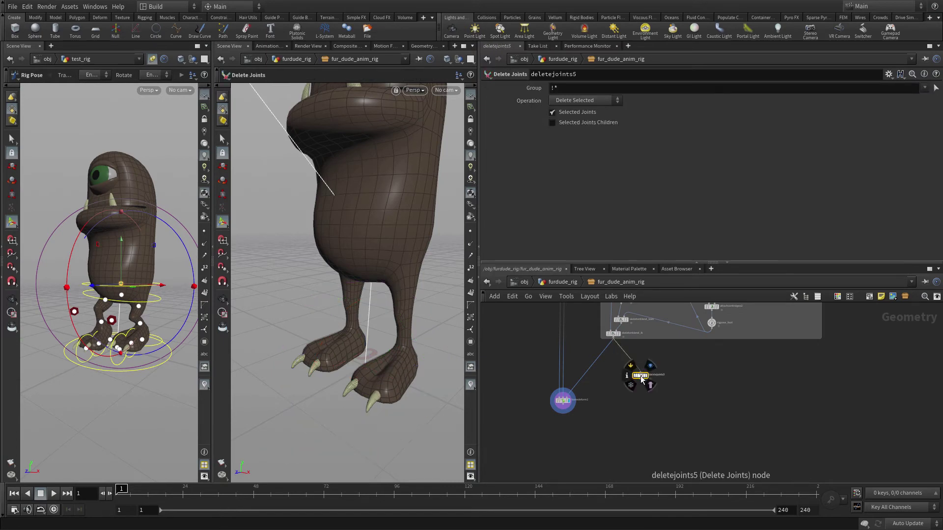
click(651, 369)
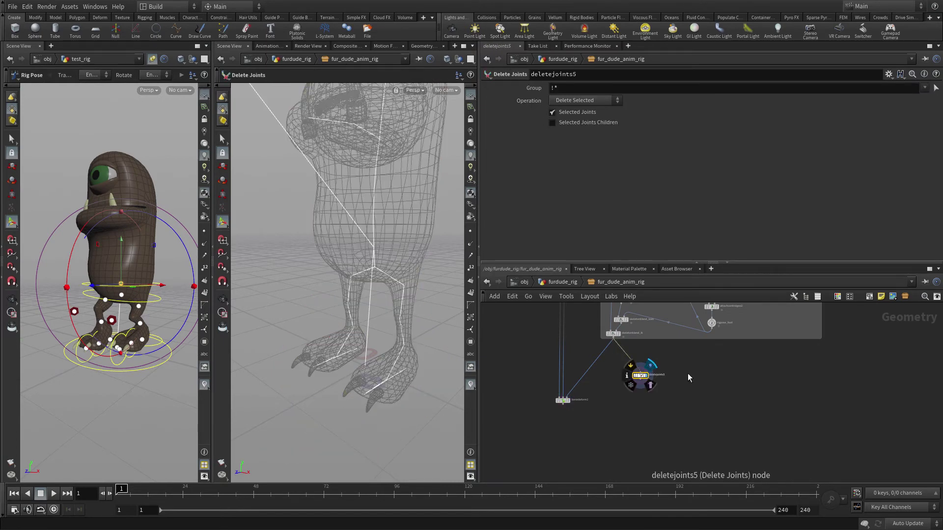
Rename the Delete Joints node to deletejoints_spine.
scroll(405, 281, down, 5)
drag(364, 276, 326, 336)
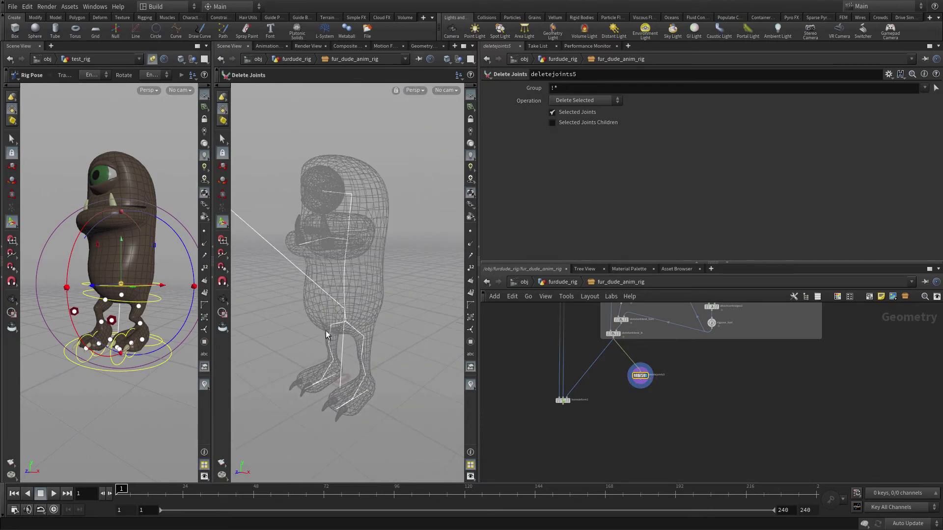
double_click(667, 376)
text(_spine)
key(Return)
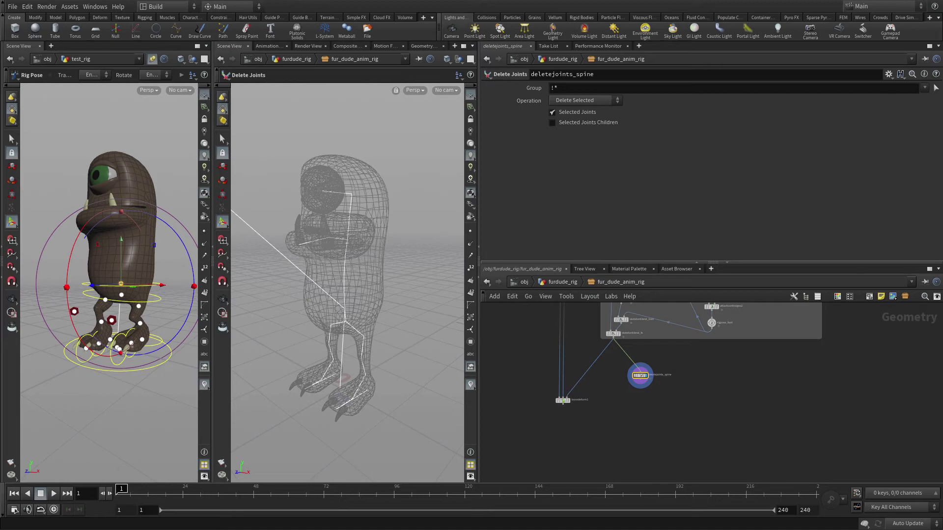
Pick spine1–spine3, neck1–neck2 and jaw in the Rig Tree as the group, then return to test_rig.
click(936, 88)
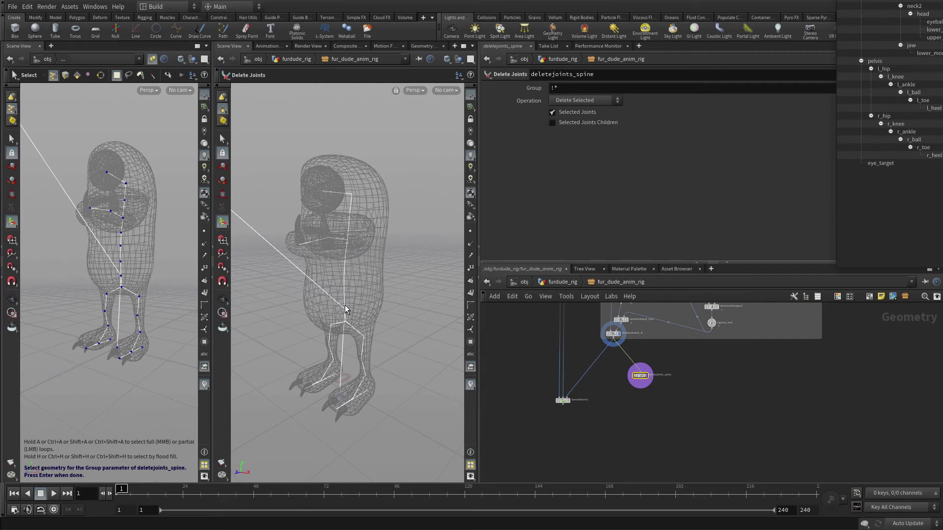
drag(452, 90, 396, 97)
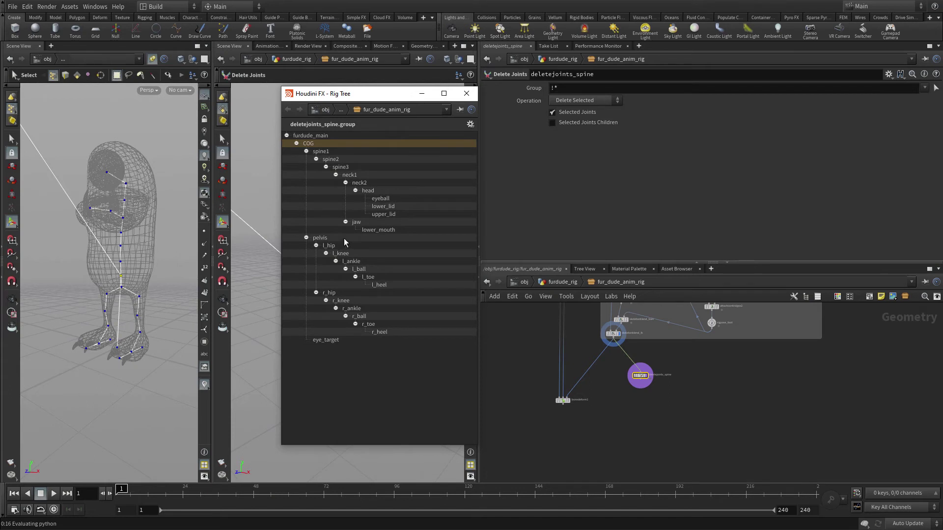
click(340, 151)
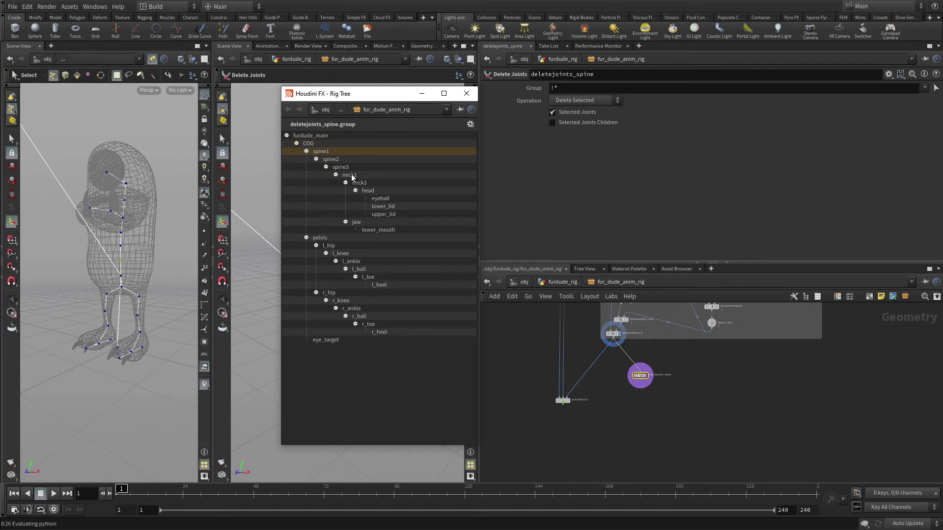
shift+click(349, 168)
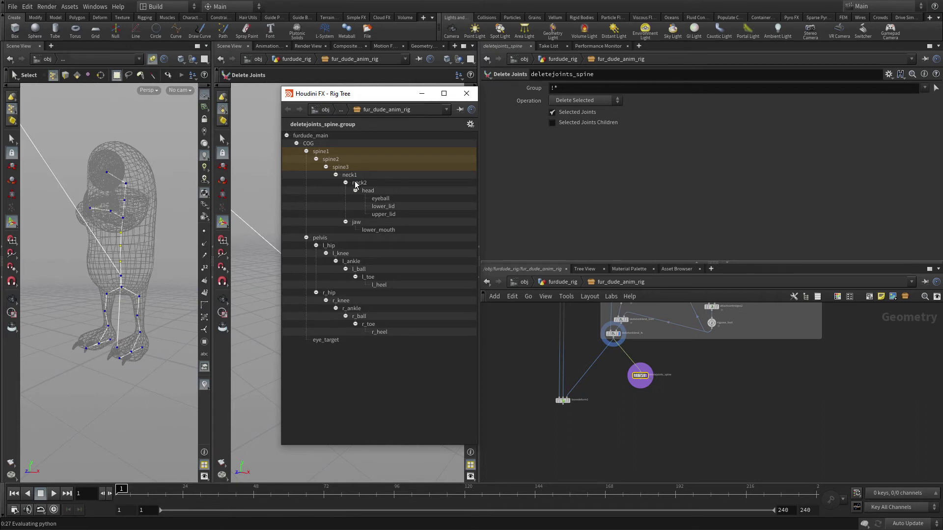
shift+click(356, 183)
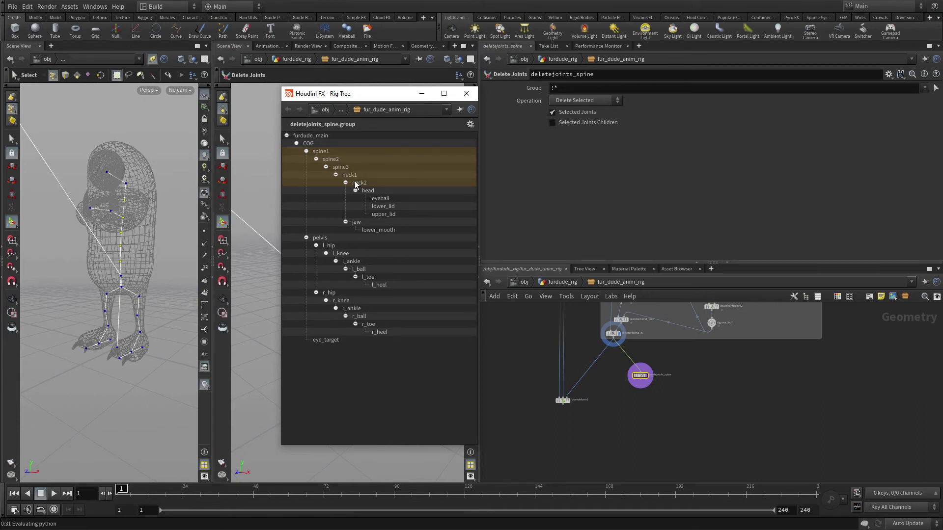
ctrl+click(357, 224)
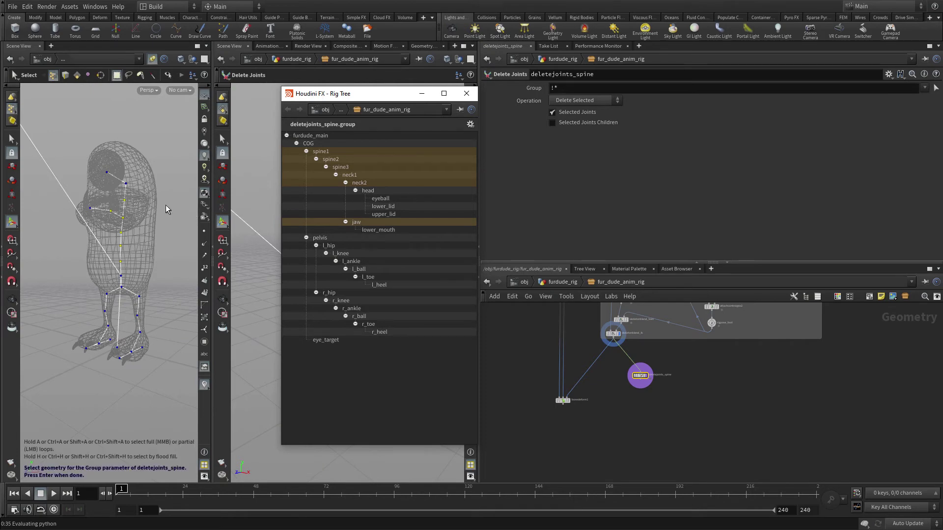
key(Return)
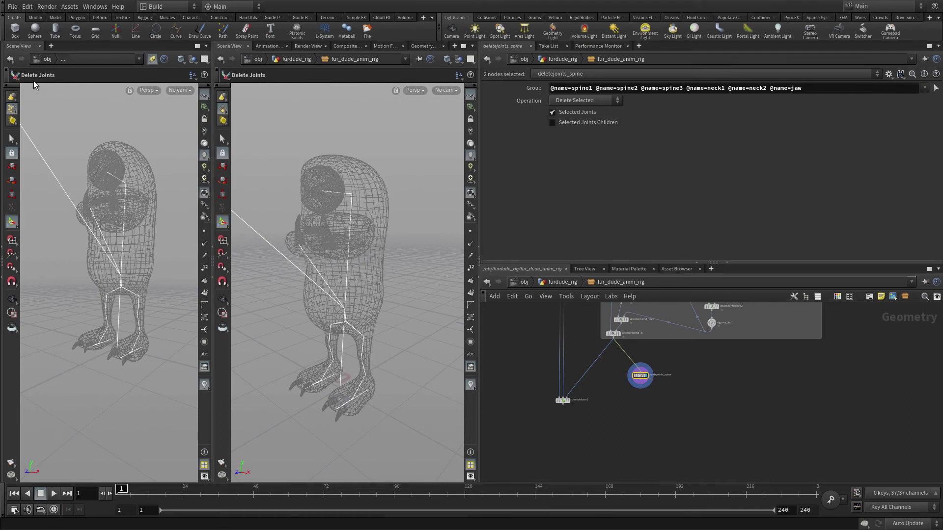
click(10, 60)
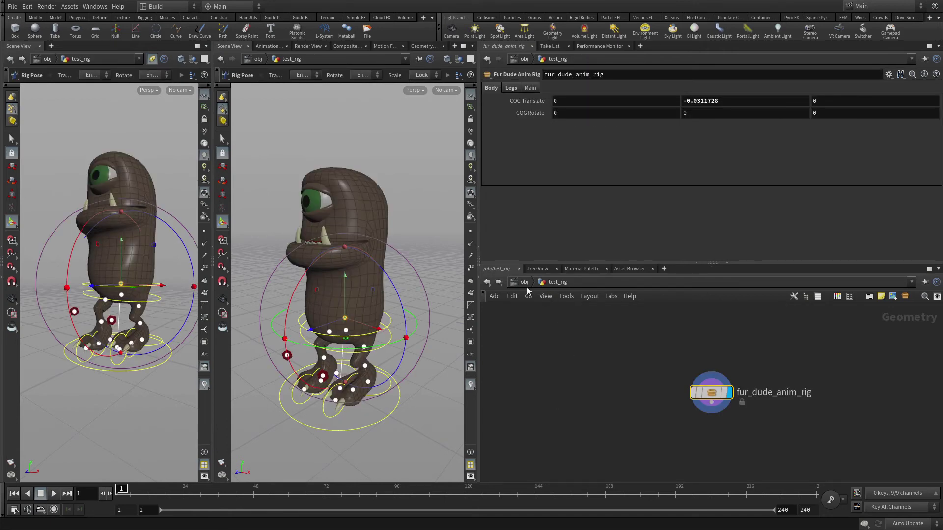
Go back into fur_dude_anim_rig and set deletejoints_spine's Operation to Delete Non-Selected.
click(520, 284)
click(717, 389)
double_click(719, 388)
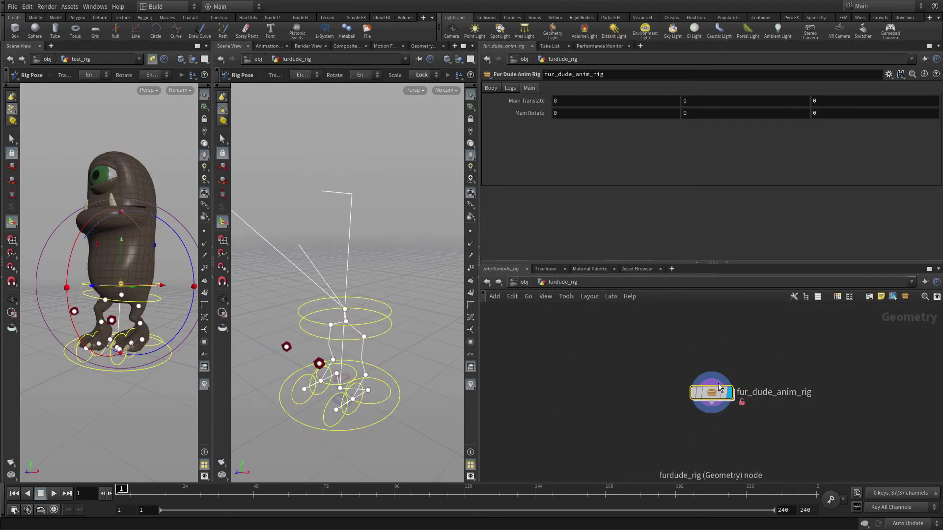
double_click(718, 391)
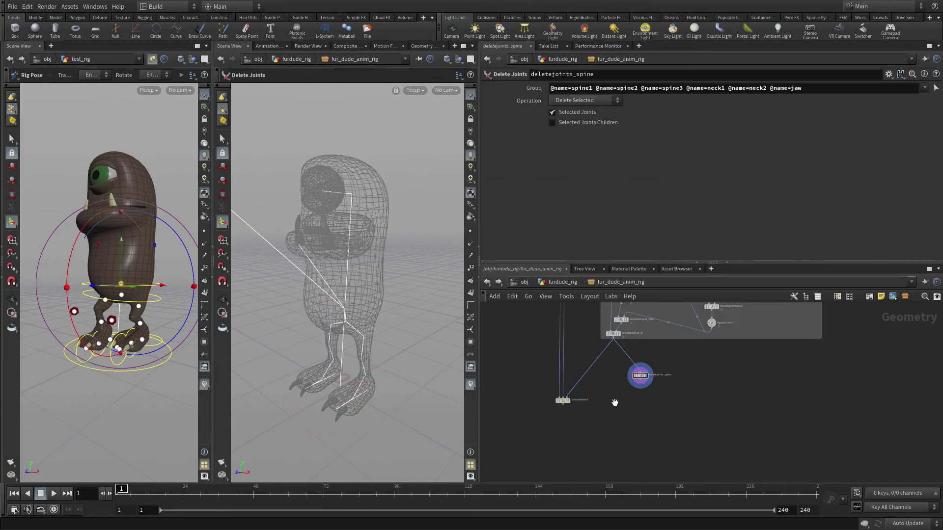
scroll(636, 388, up, 3)
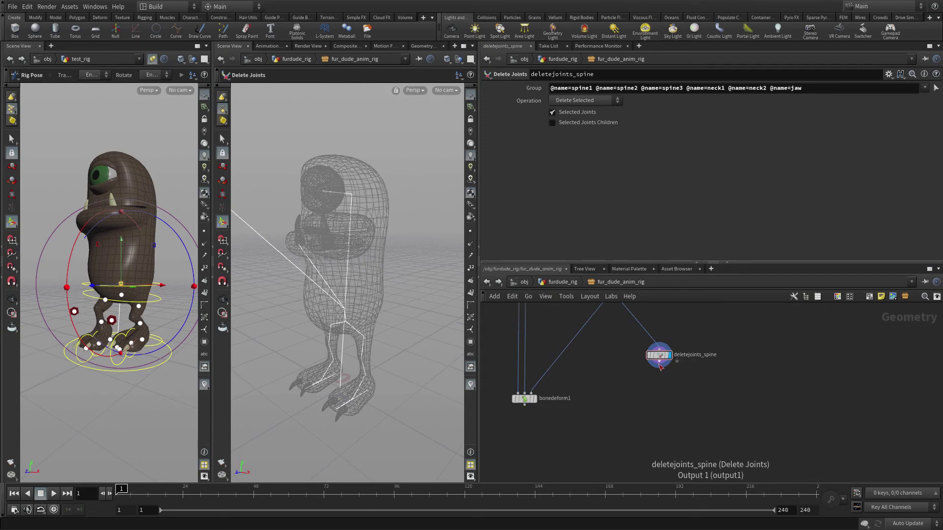
click(582, 100)
click(569, 121)
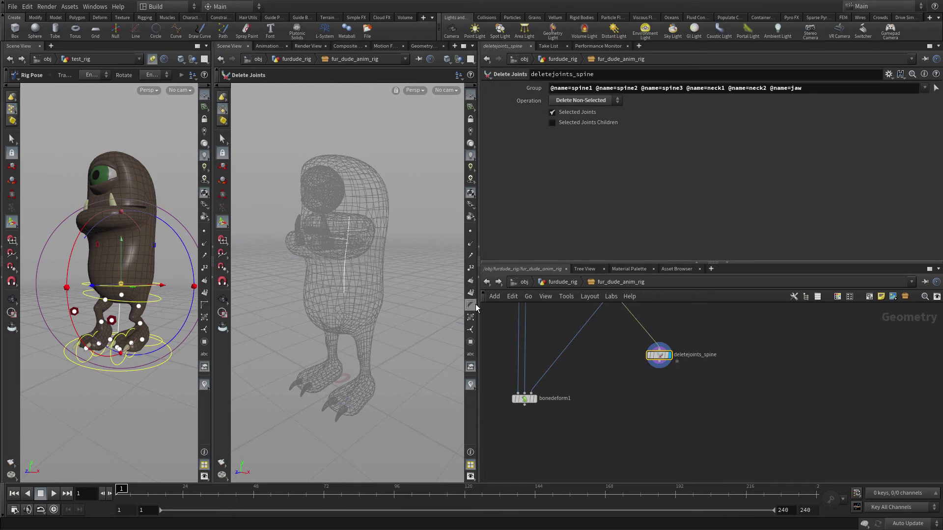
Add a Rig Pose node, rigpose2, below deletejoints_spine.
key(Tab)
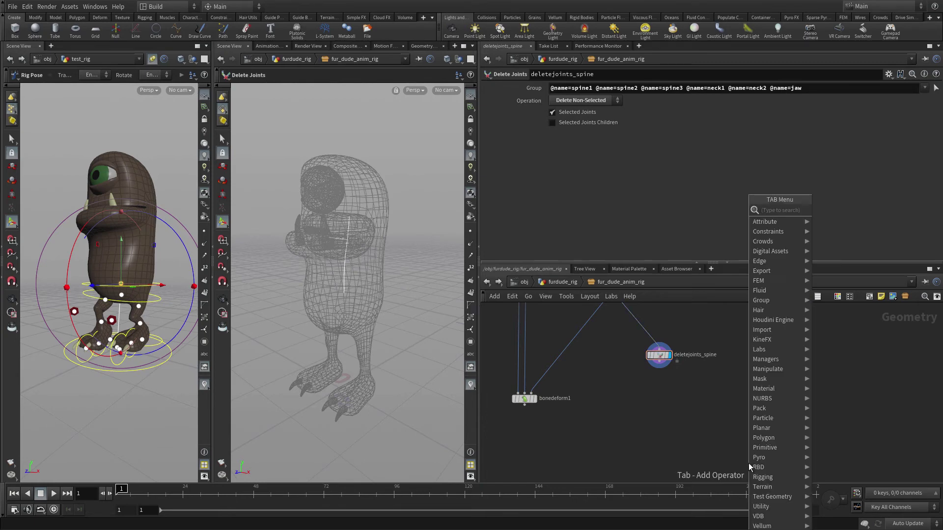
text(rig pos)
key(Return)
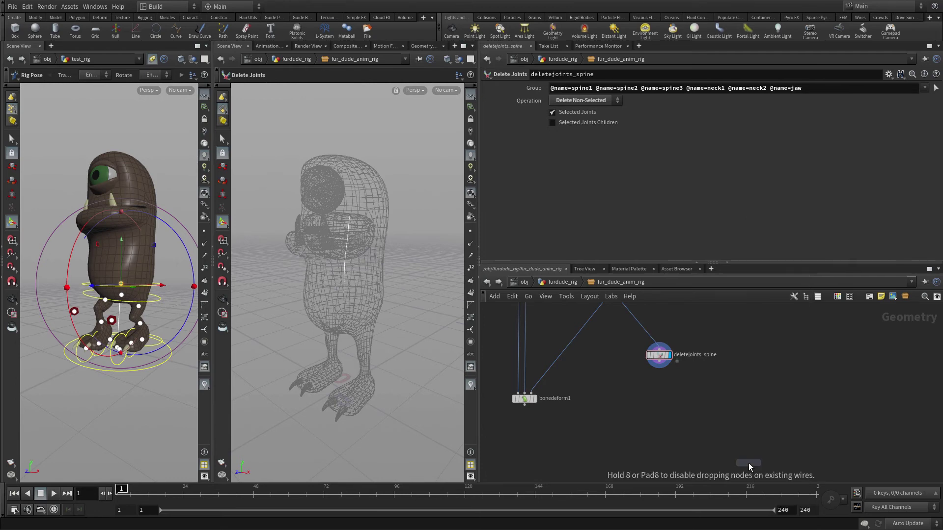
click(664, 390)
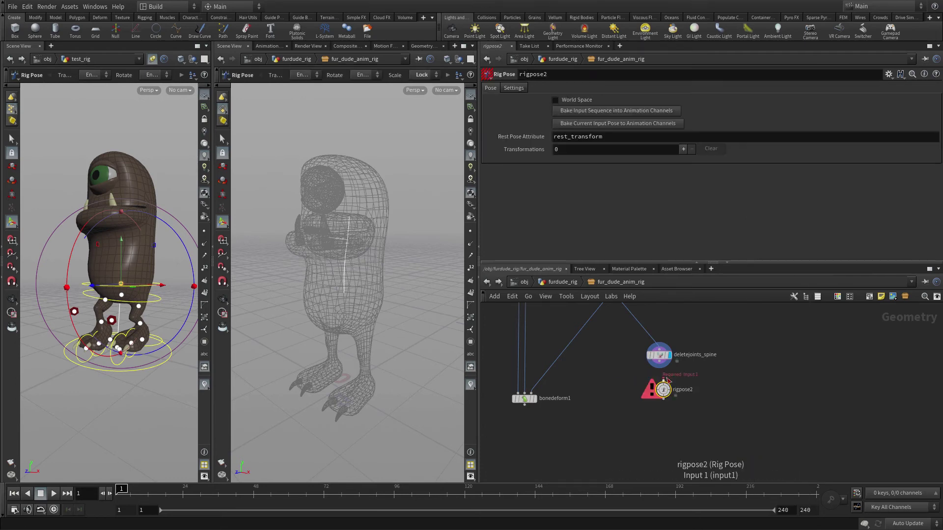
drag(666, 397, 659, 388)
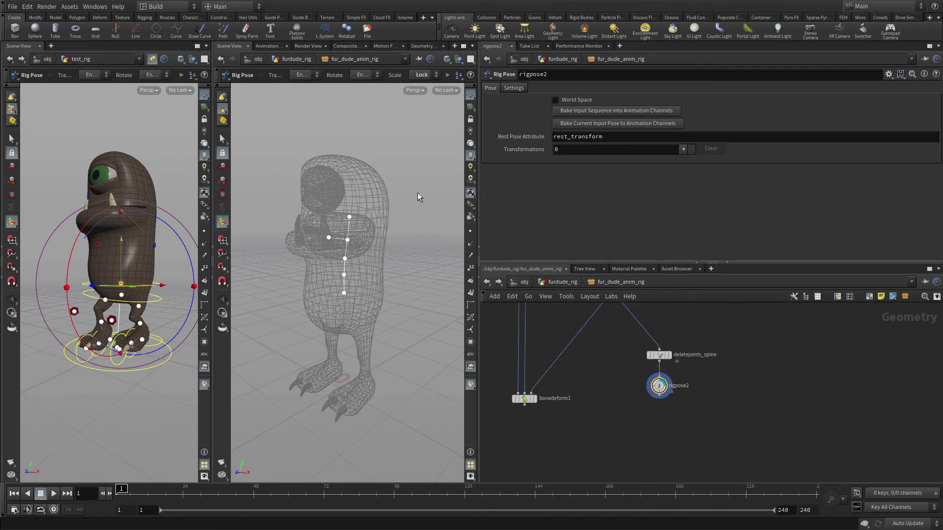
Box-select the spine, neck and jaw joints to create their six rigpose2 transformations.
key(s)
drag(303, 182, 384, 329)
key(Return)
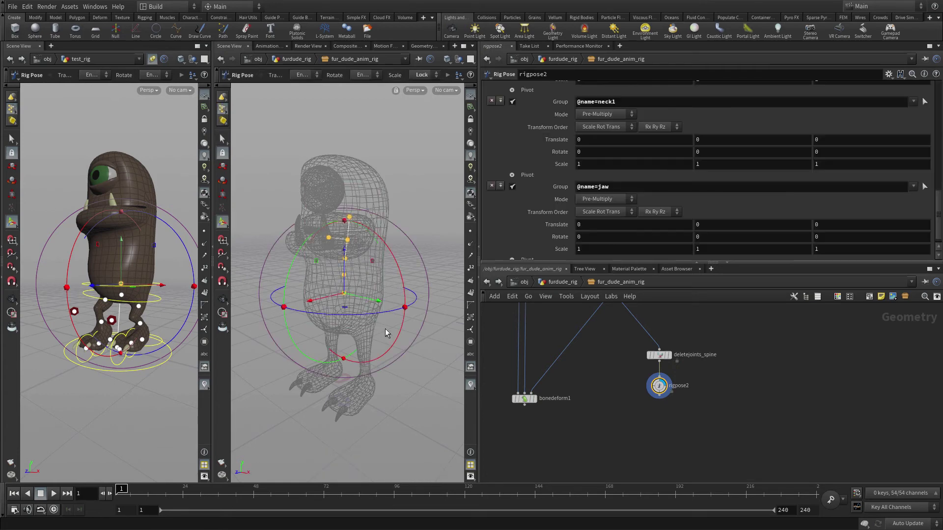
scroll(625, 106, down, 1)
scroll(625, 106, up, 8)
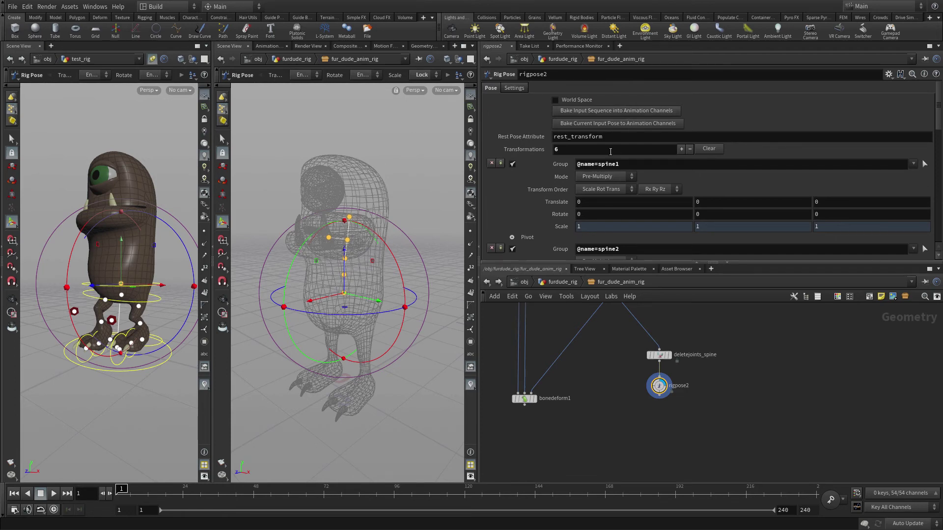
Lock spine1's Translate and the Translate and Scale of spine2 and spine3.
right_click(565, 219)
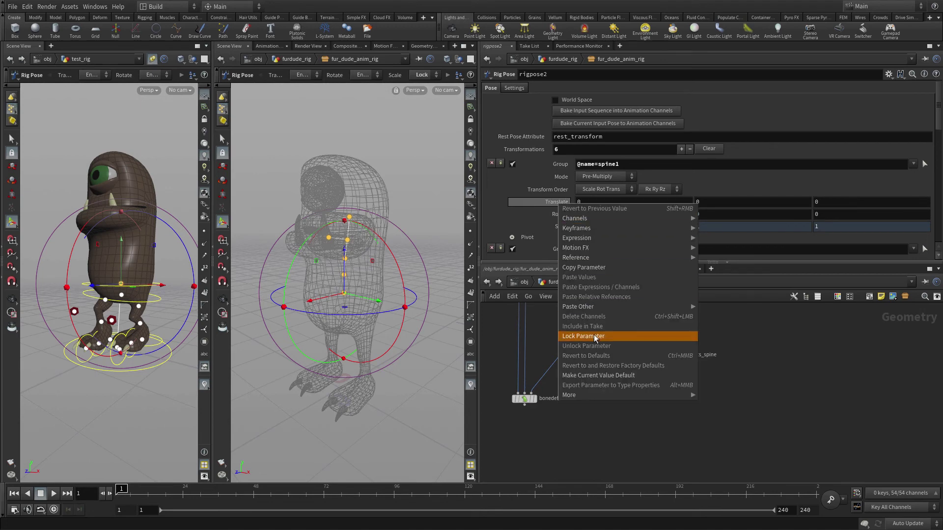
click(599, 337)
scroll(620, 201, down, 3)
right_click(555, 224)
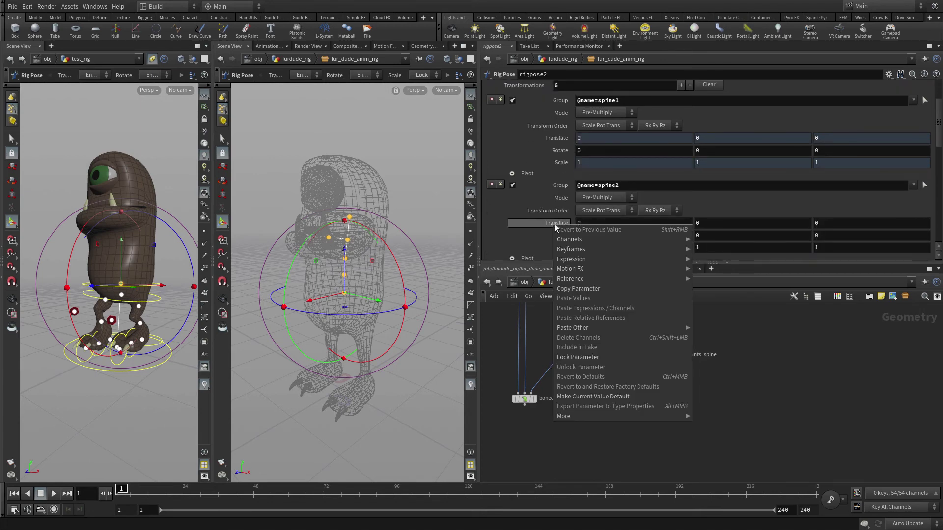
click(585, 358)
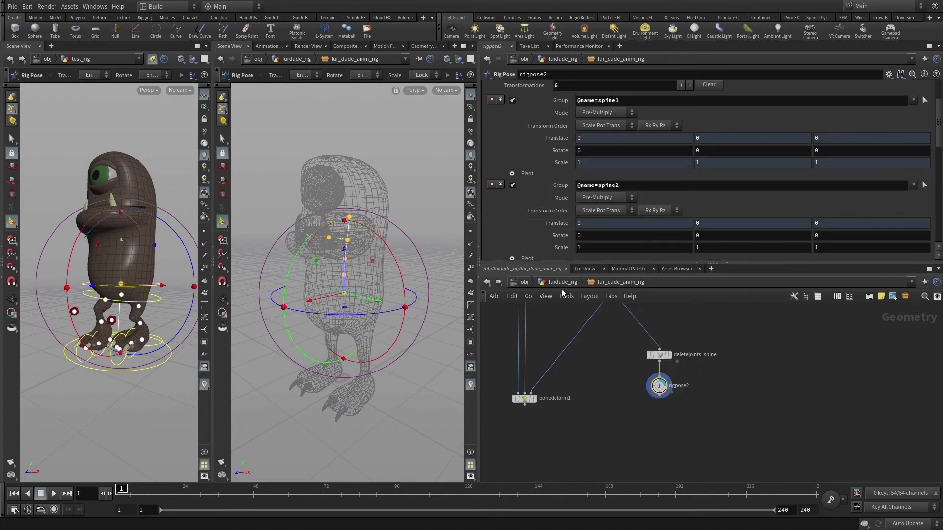
right_click(559, 249)
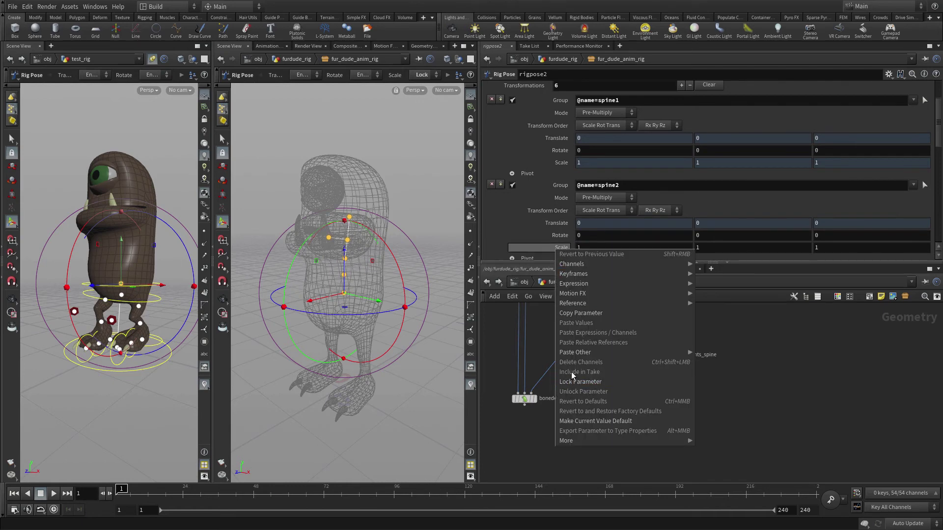
click(575, 381)
scroll(616, 231, down, 4)
scroll(616, 231, down, 2)
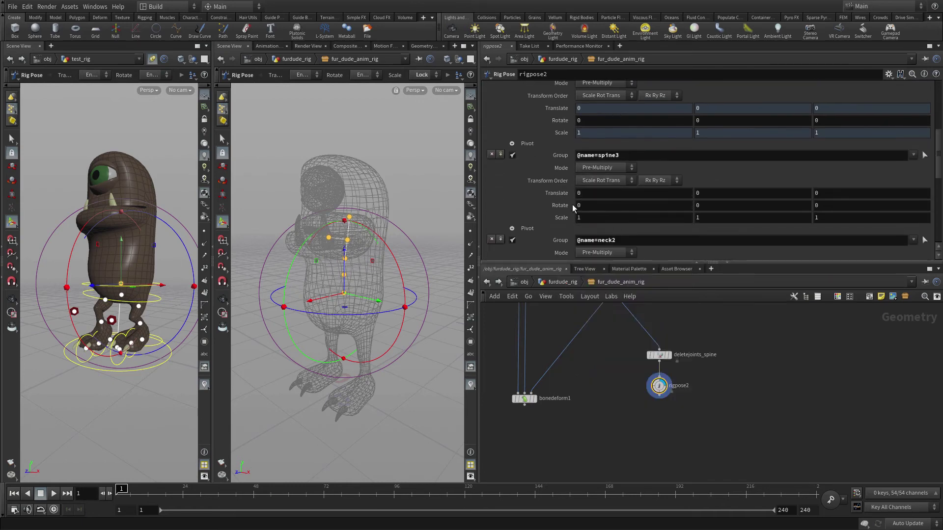
right_click(560, 193)
click(580, 326)
right_click(560, 217)
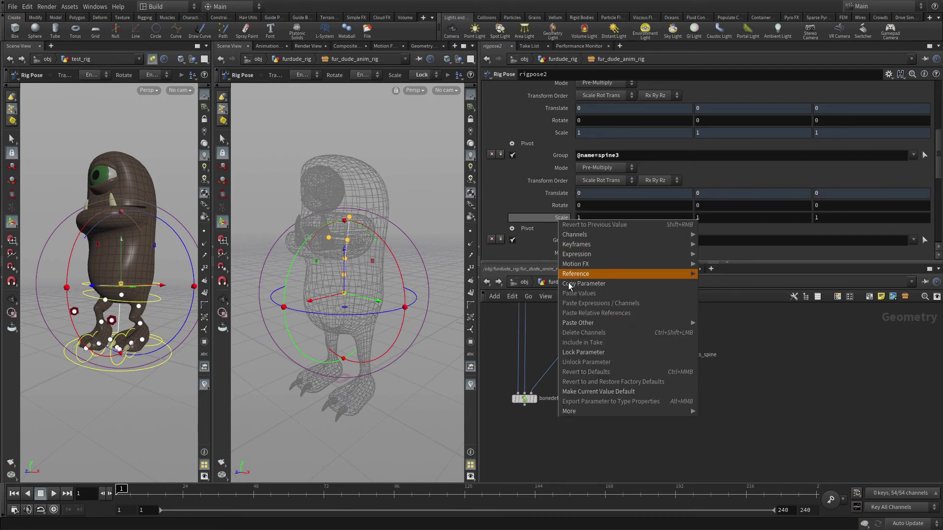
click(584, 353)
Lock Translate and Scale on neck2, neck1 and jaw, then move bonedeform1 lower.
scroll(688, 170, down, 3)
right_click(559, 177)
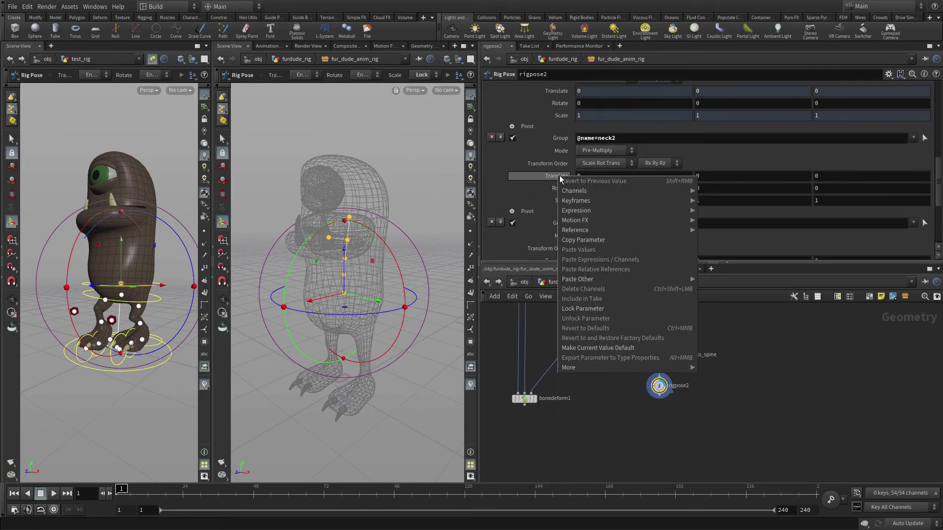
click(577, 309)
right_click(559, 200)
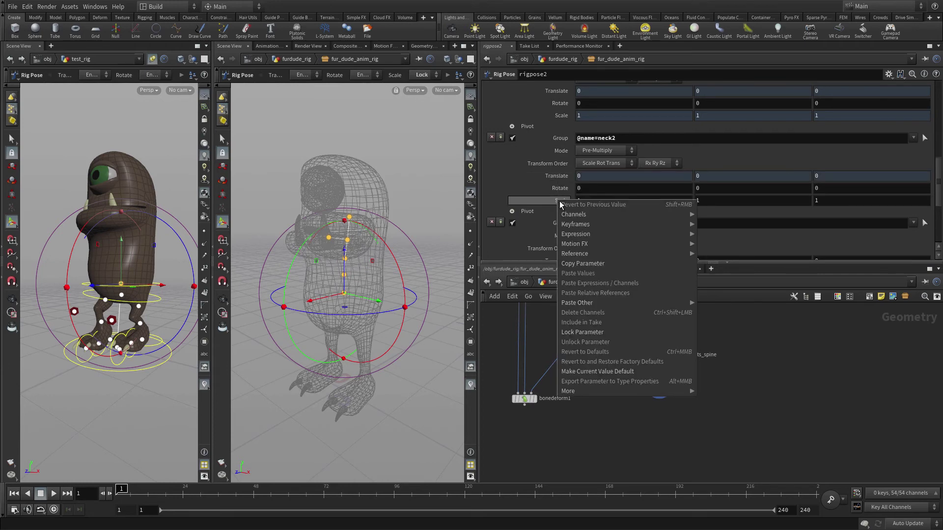
click(582, 332)
scroll(620, 164, down, 3)
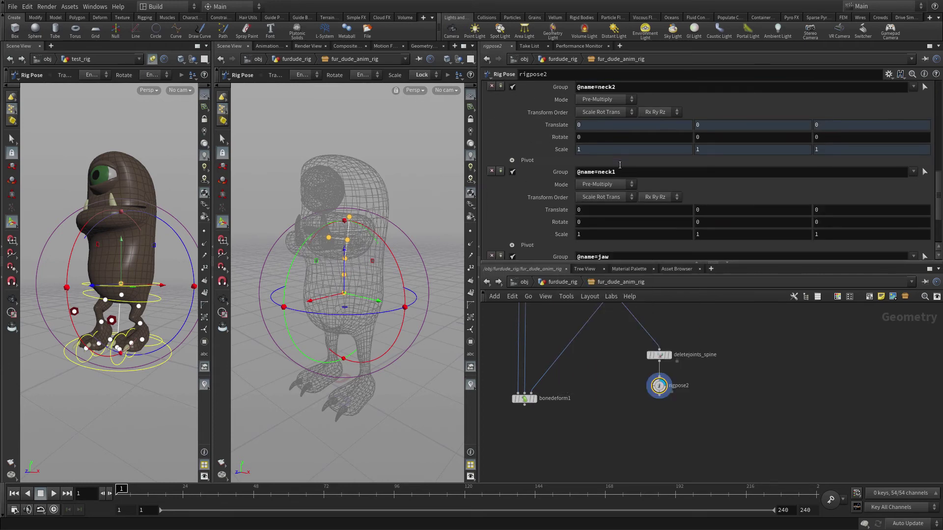
right_click(554, 171)
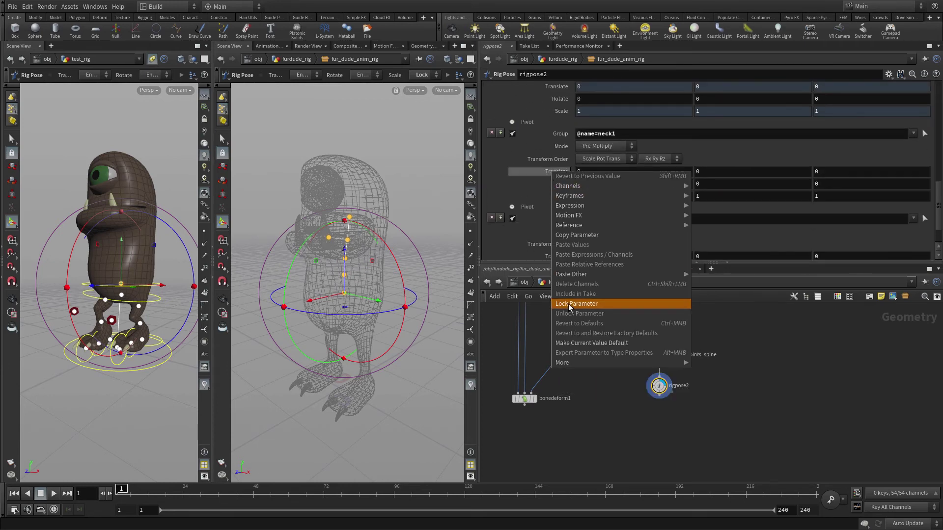
click(565, 306)
right_click(562, 197)
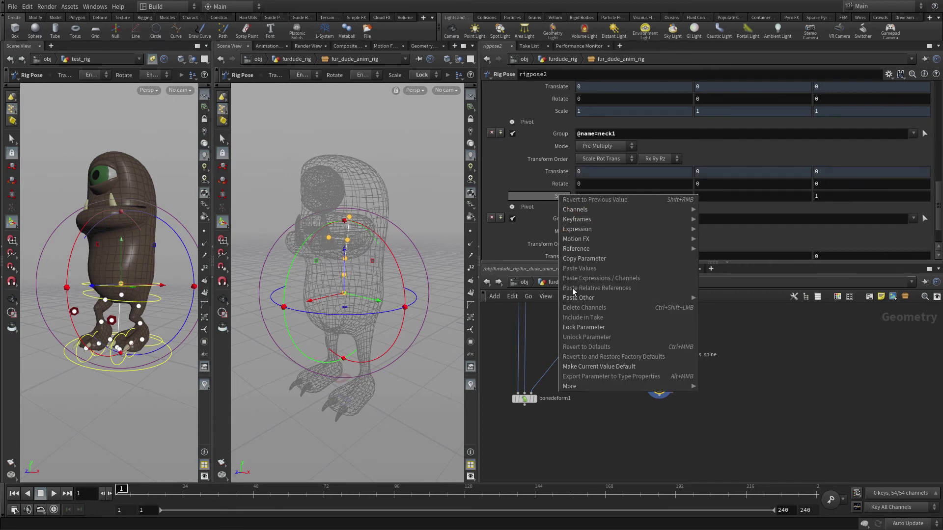
click(582, 328)
scroll(615, 196, down, 3)
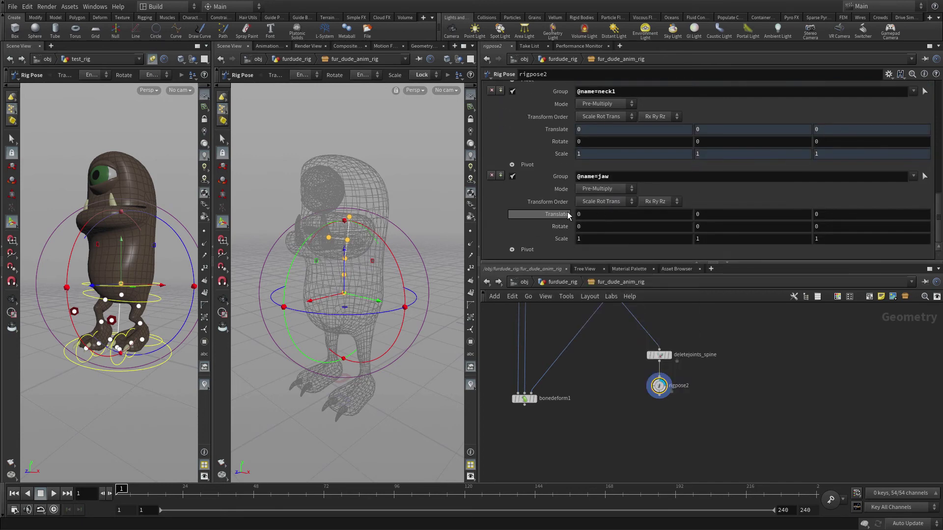
right_click(563, 215)
click(590, 345)
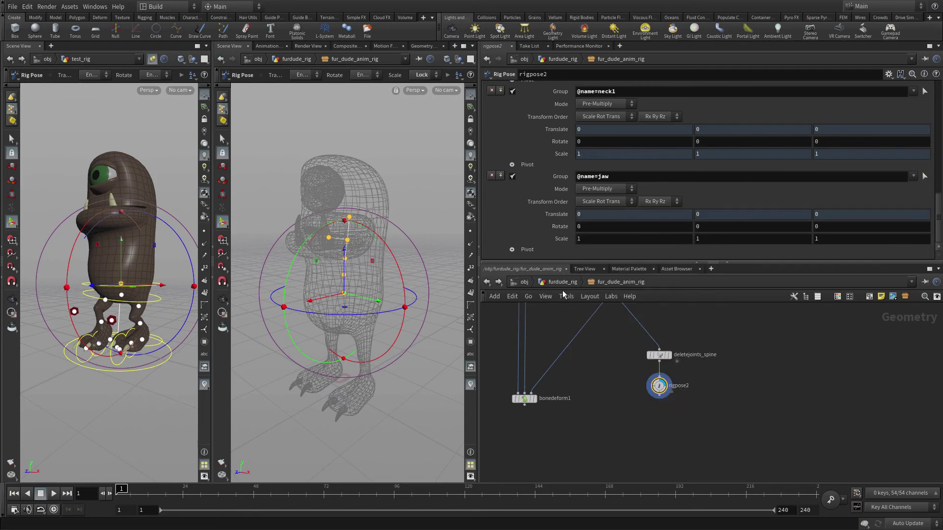
right_click(557, 240)
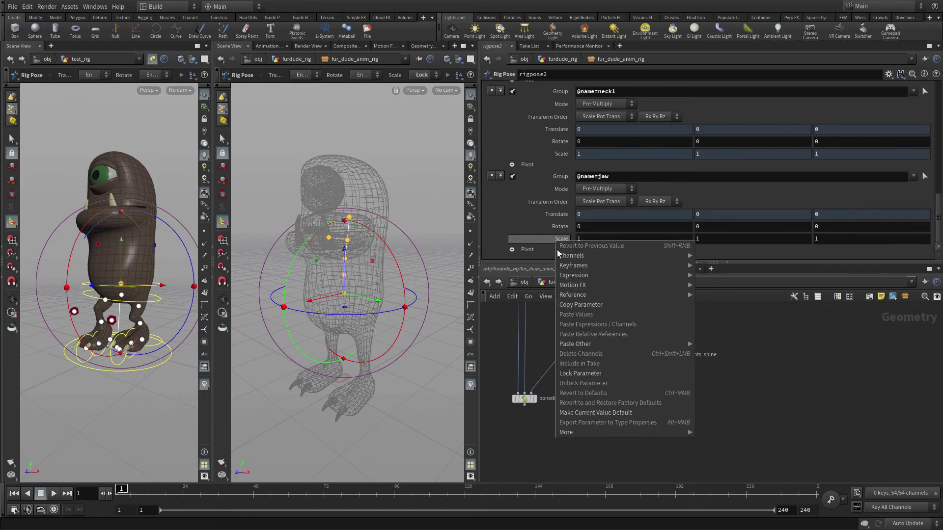
click(576, 371)
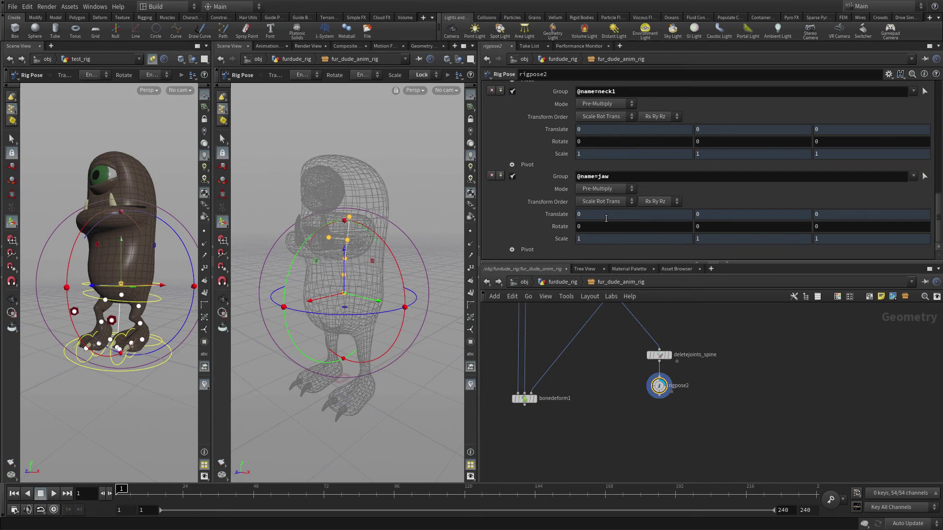
drag(526, 404, 524, 449)
Add a Skeleton Blend node with rigpose2 wired into its second input.
key(Tab)
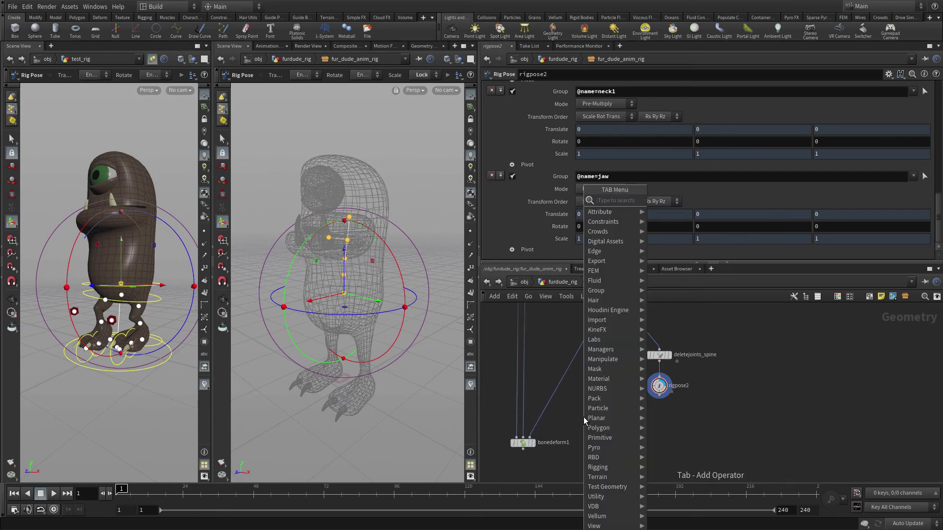
text(ske)
key(Down)
key(Return)
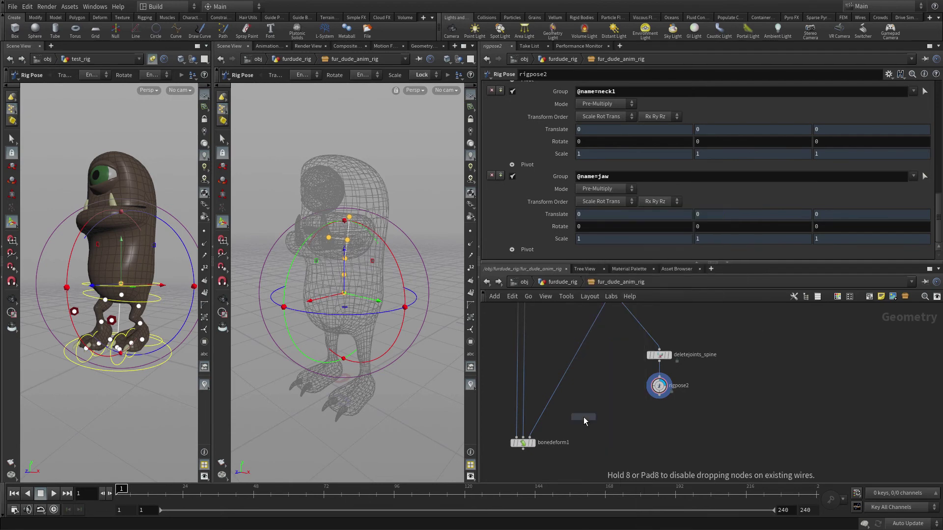
click(574, 408)
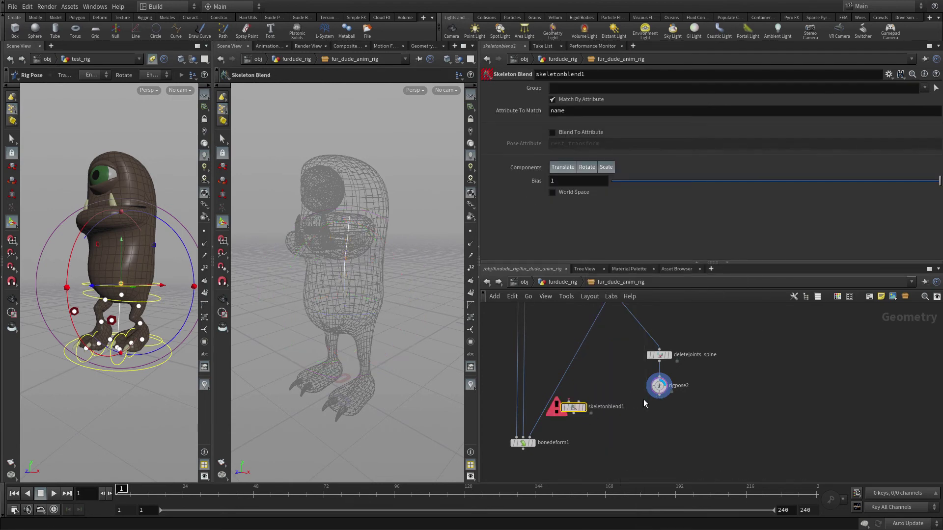
click(659, 396)
click(580, 403)
Insert skeletonblend1 into the wire feeding bonedeform1 and display bonedeform1's result.
mouse_move(577, 408)
mouse_down()
mouse_move(560, 408)
mouse_move(561, 416)
mouse_up()
click(534, 445)
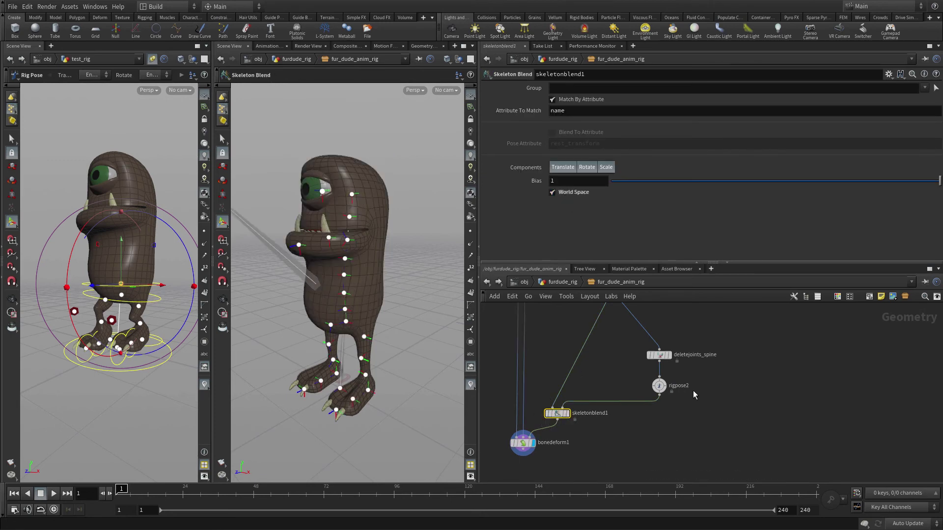
scroll(818, 403, down, 3)
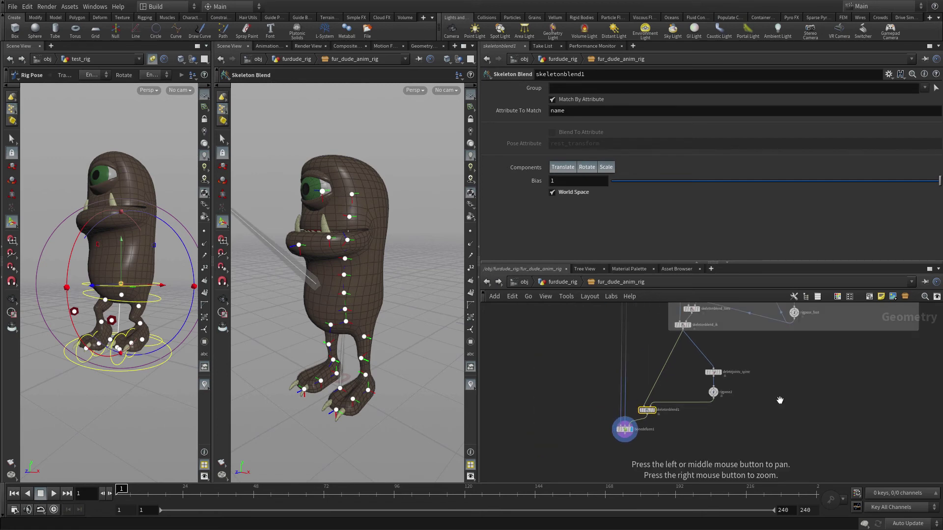
drag(645, 411, 678, 396)
drag(731, 415, 768, 430)
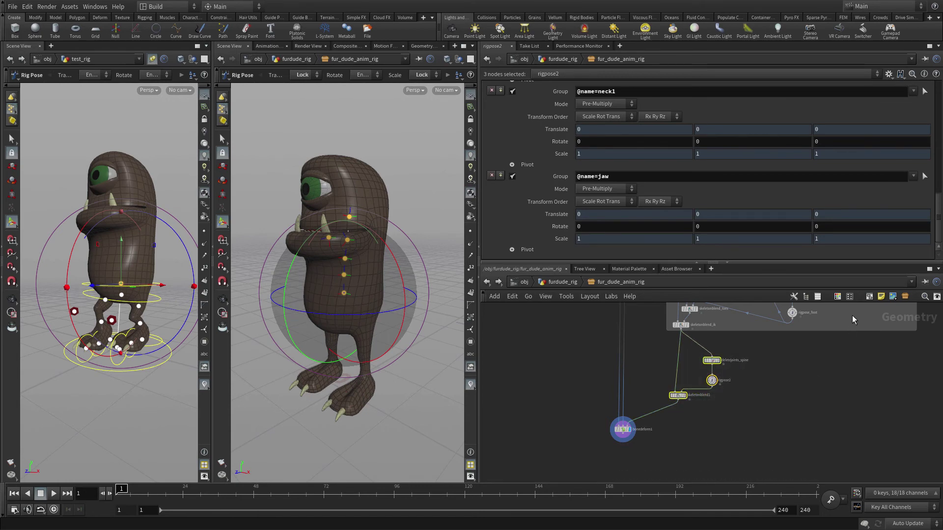
Box deletejoints_spine, rigpose2 and skeletonblend1 together under the title Spine Controls.
click(870, 296)
double_click(680, 353)
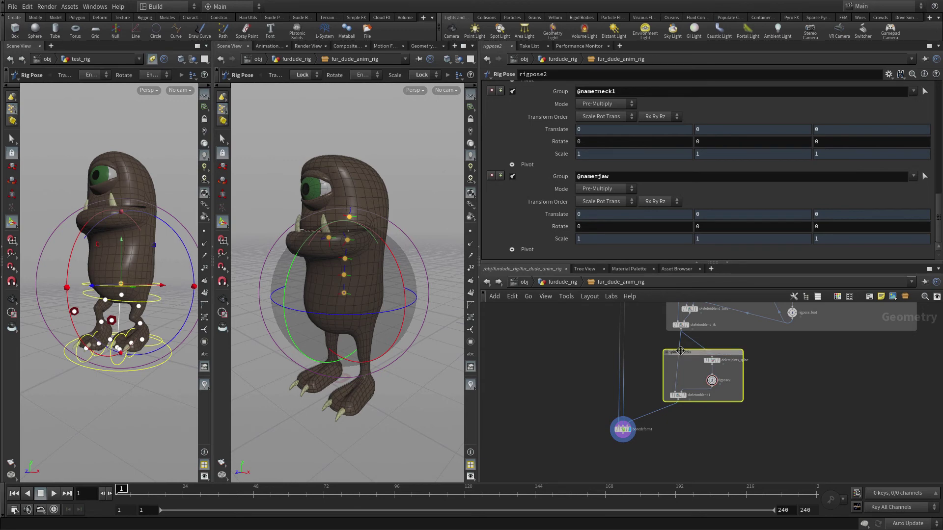
key(Return)
In the asset's type properties, add leg-folder separators and move the Rotate parameter into Body.
click(69, 7)
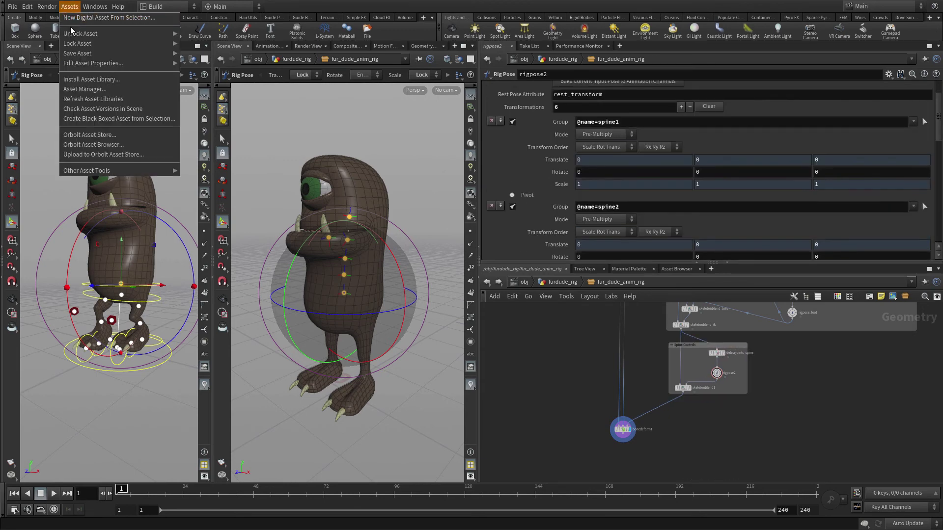
click(197, 63)
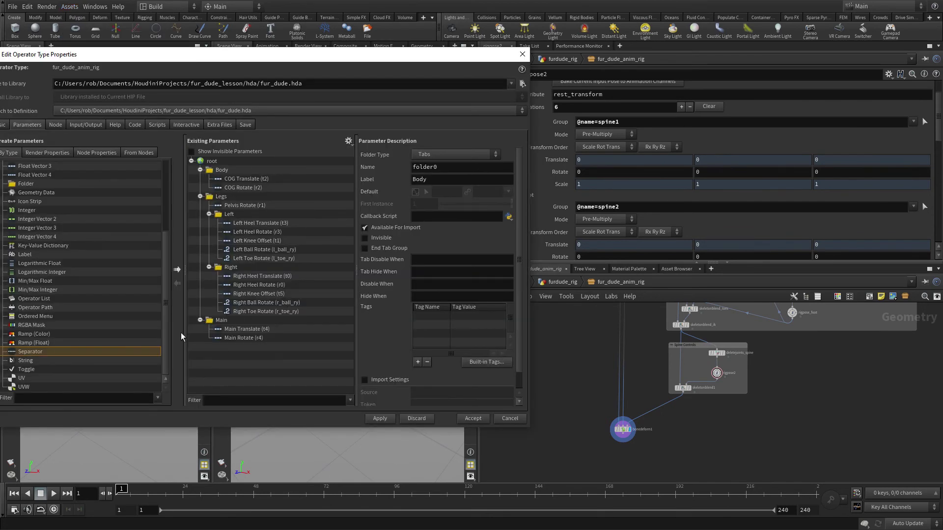
drag(50, 349, 247, 302)
drag(60, 349, 255, 259)
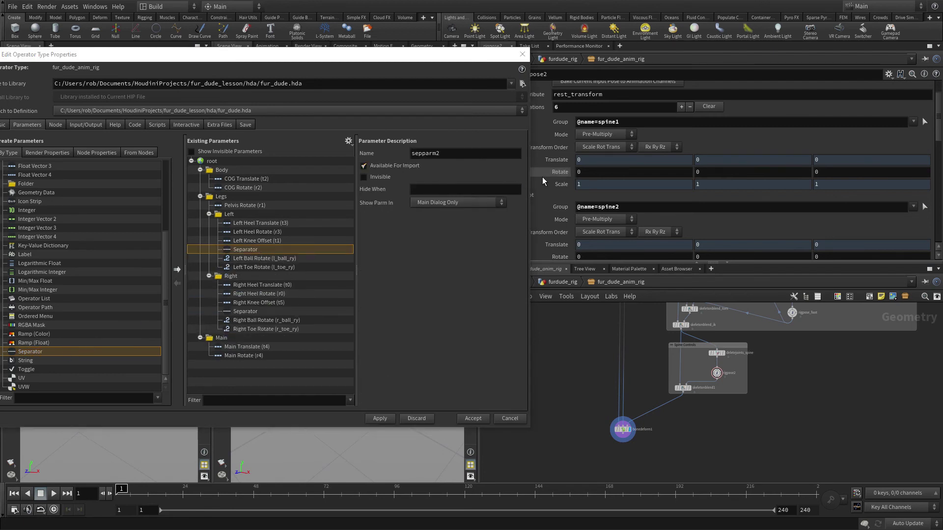
drag(229, 195, 226, 171)
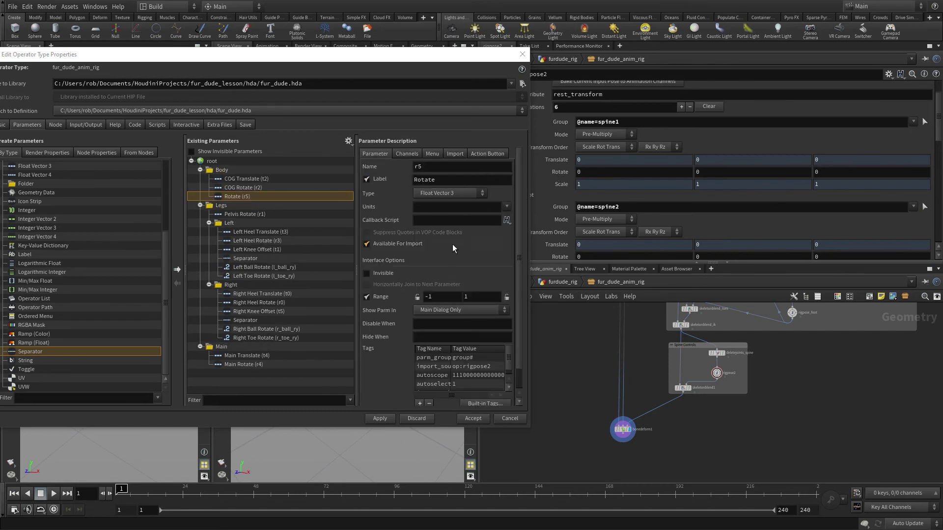
Change the Rotate parameter's label to 'Spine 1'.
click(414, 181)
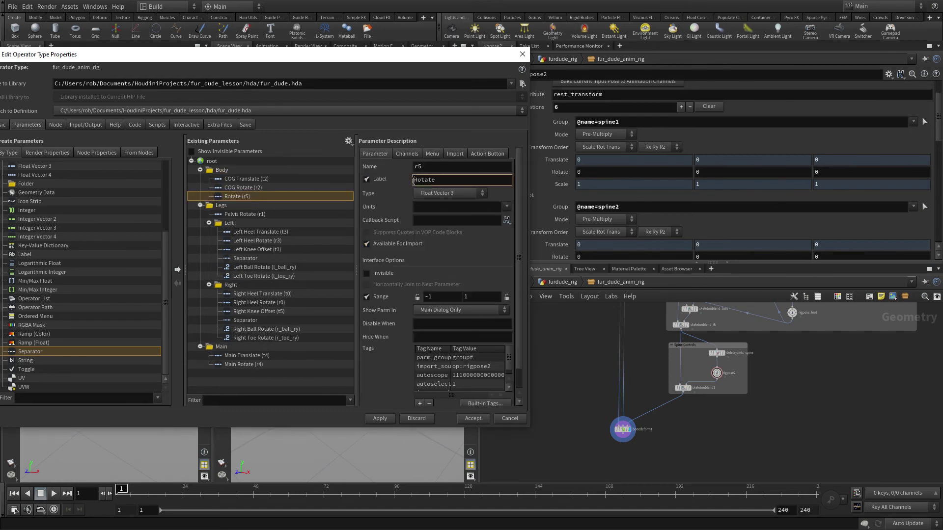
text(Spine 1)
key(Return)
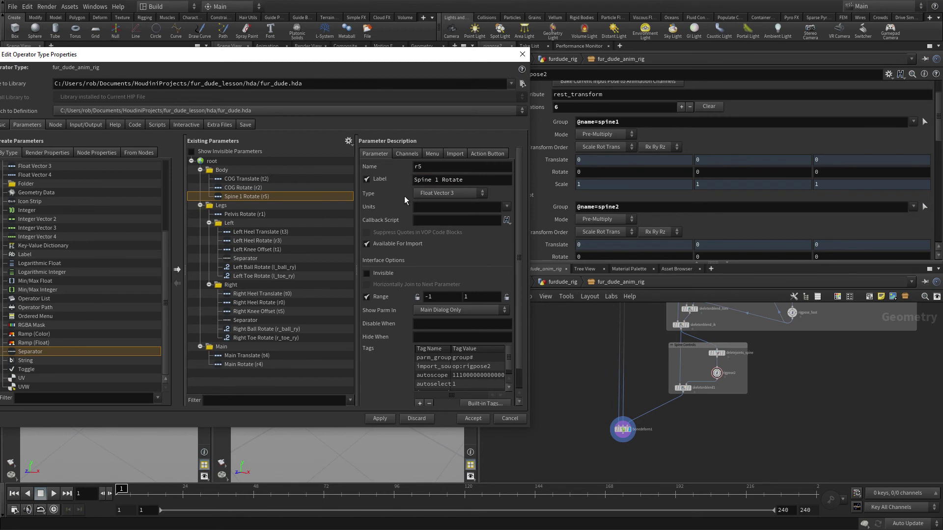
double_click(442, 179)
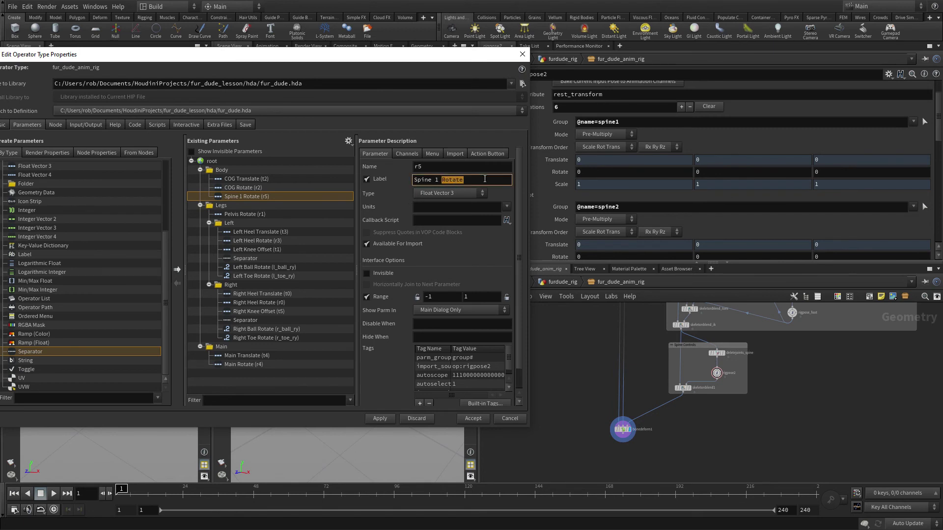
key(BackSpace)
key(Return)
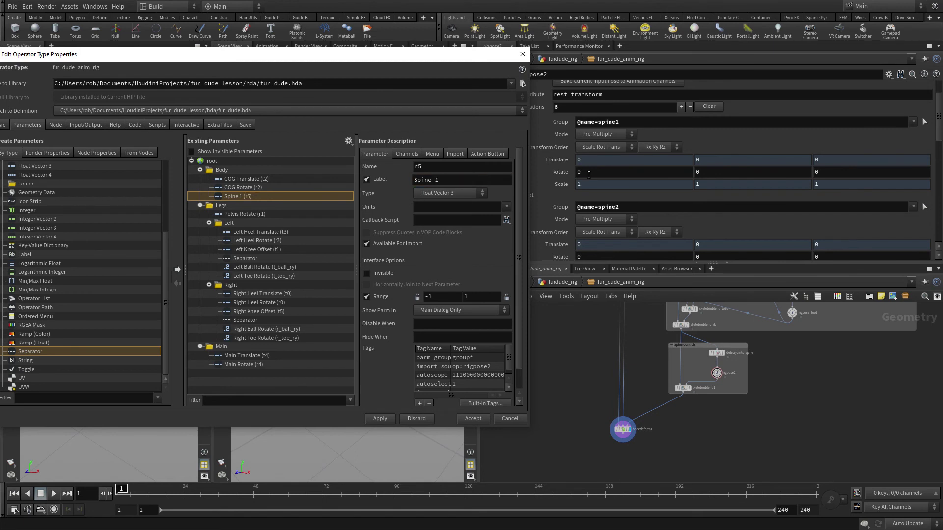
scroll(589, 206, down, 5)
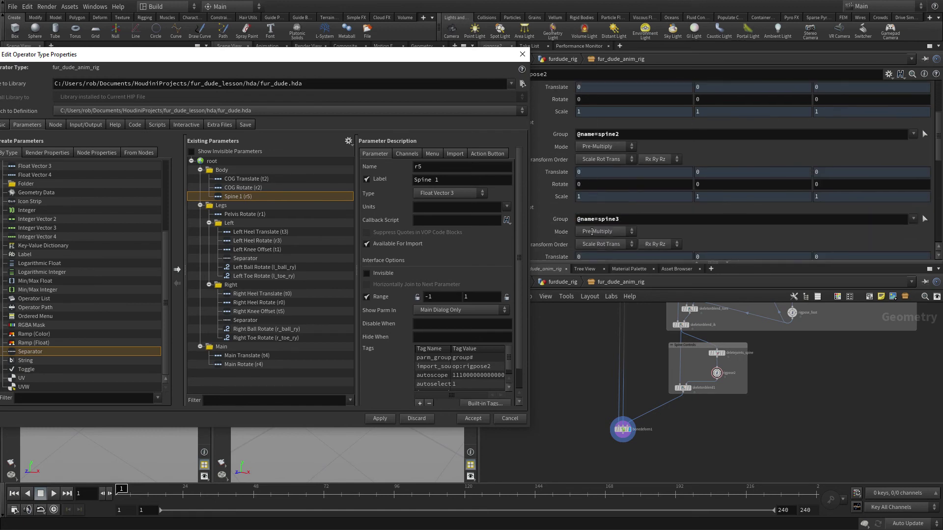
Add the spine2 and spine3 rotations to Body, labelled 'Spine 2' and 'Spine 3'.
drag(563, 183, 237, 171)
drag(456, 183, 376, 180)
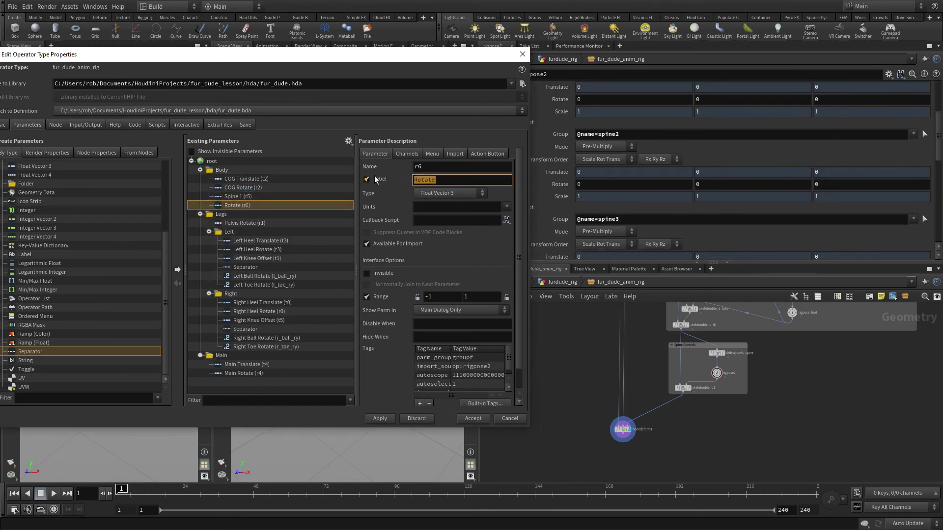
text(Spine 2)
key(Return)
scroll(644, 205, down, 3)
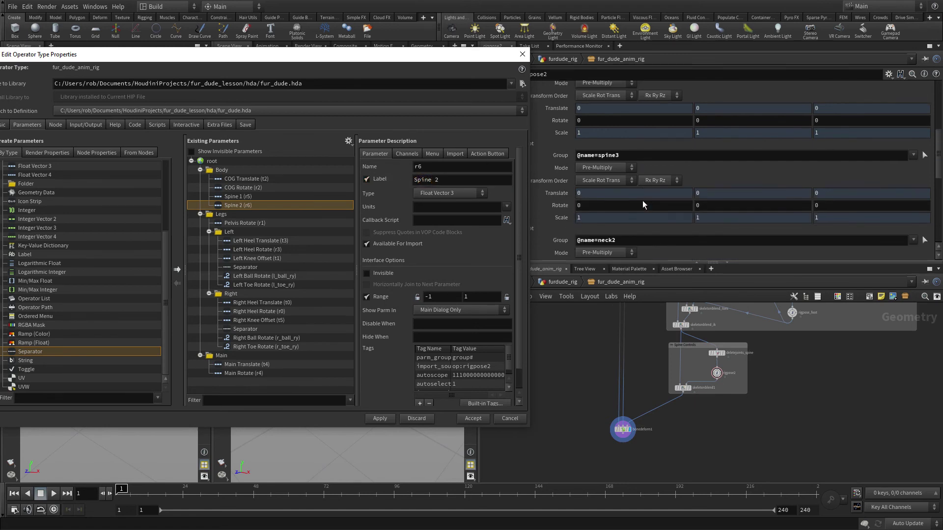
scroll(643, 205, down, 2)
drag(238, 205, 234, 170)
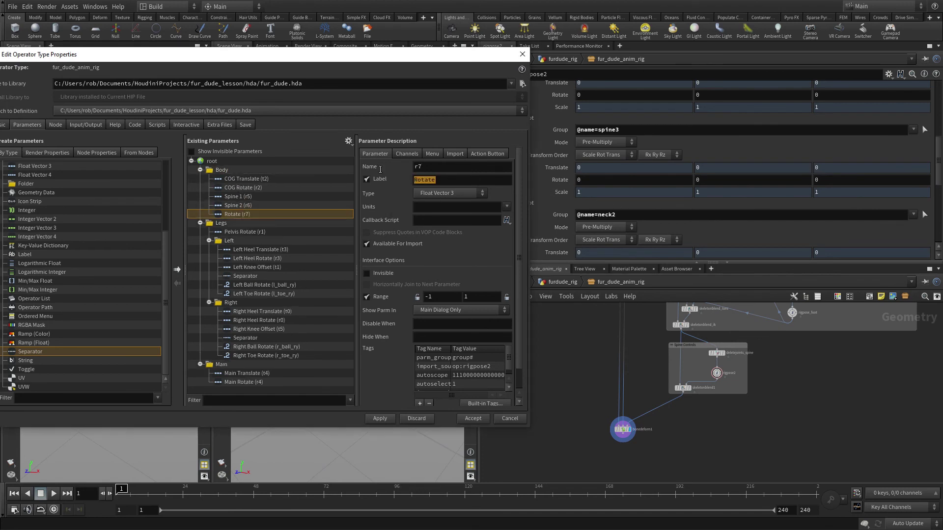
text(Spine 3)
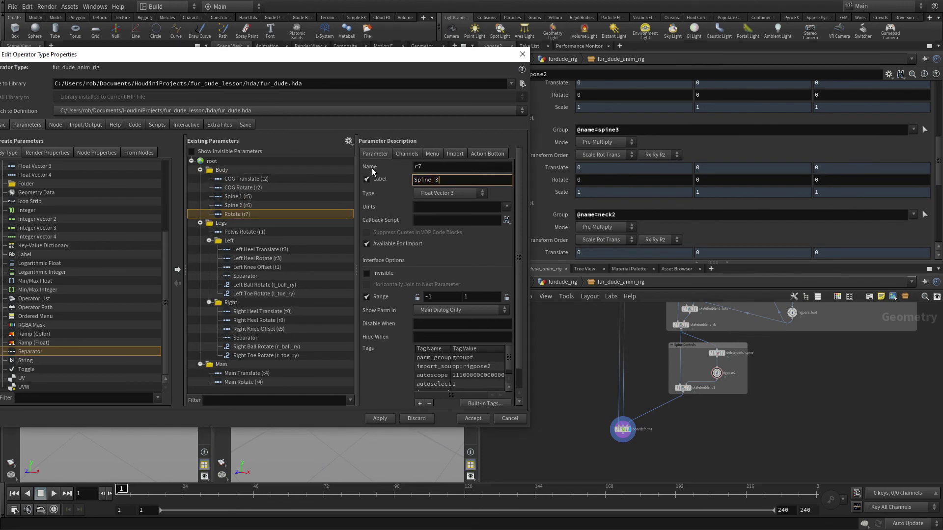
key(Return)
Add the neck2 and neck1 rotations to Body, labelled 'Neck 2' and 'Neck 1'.
scroll(673, 173, down, 4)
drag(559, 188, 247, 169)
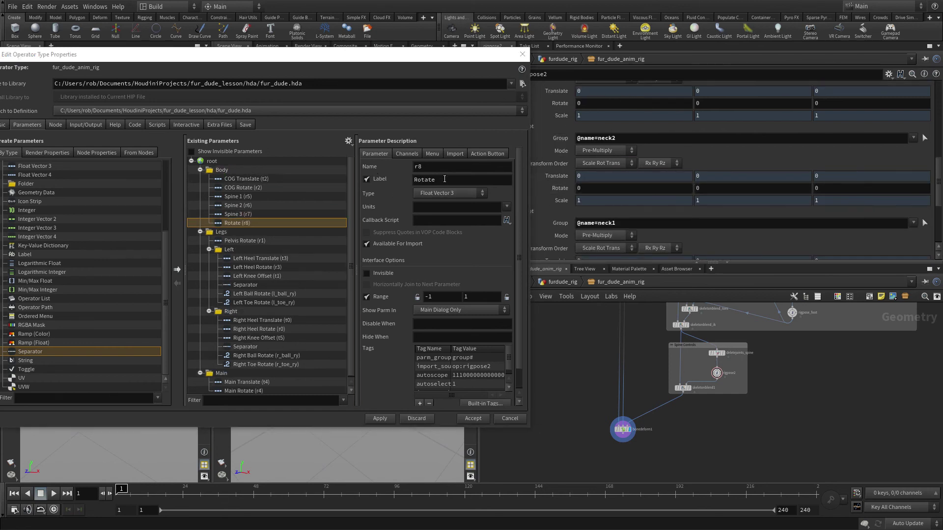
double_click(445, 179)
text(Neck)
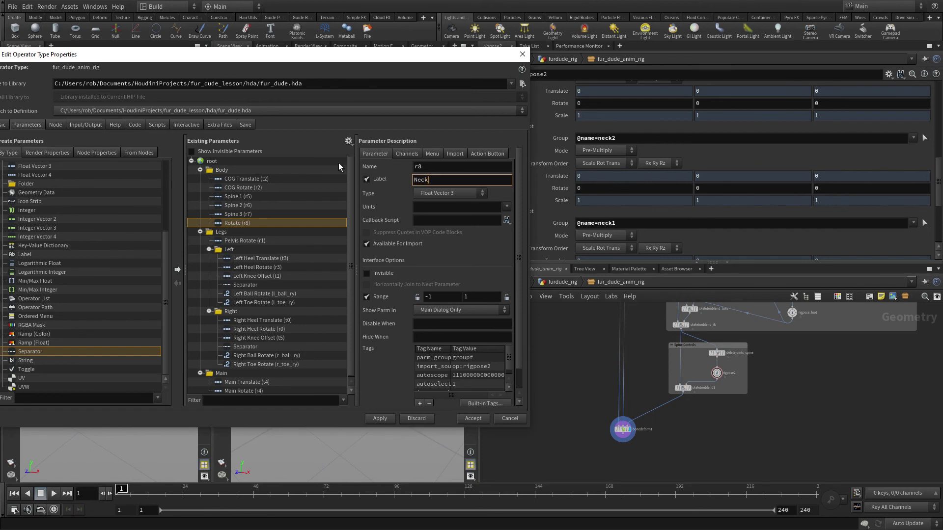
text( 2)
key(Return)
scroll(552, 196, down, 3)
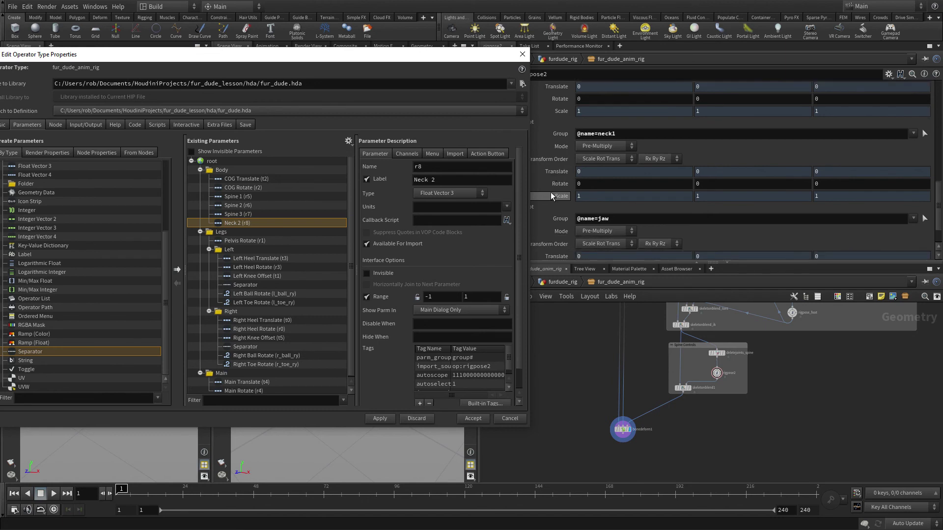
drag(246, 222, 239, 175)
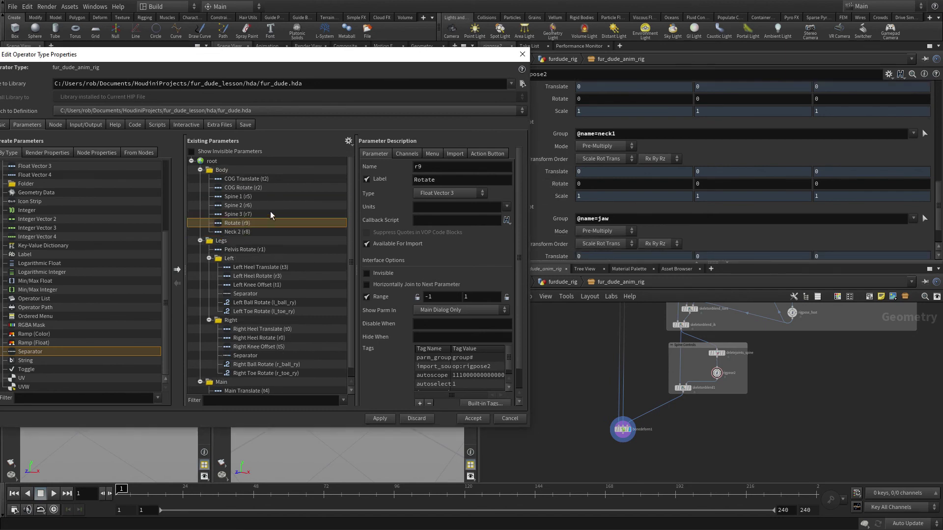
text(Neck 1)
key(Return)
Add the jaw rotation to the top of Body, labelled 'Jaw'.
scroll(620, 186, down, 1)
drag(567, 230, 247, 172)
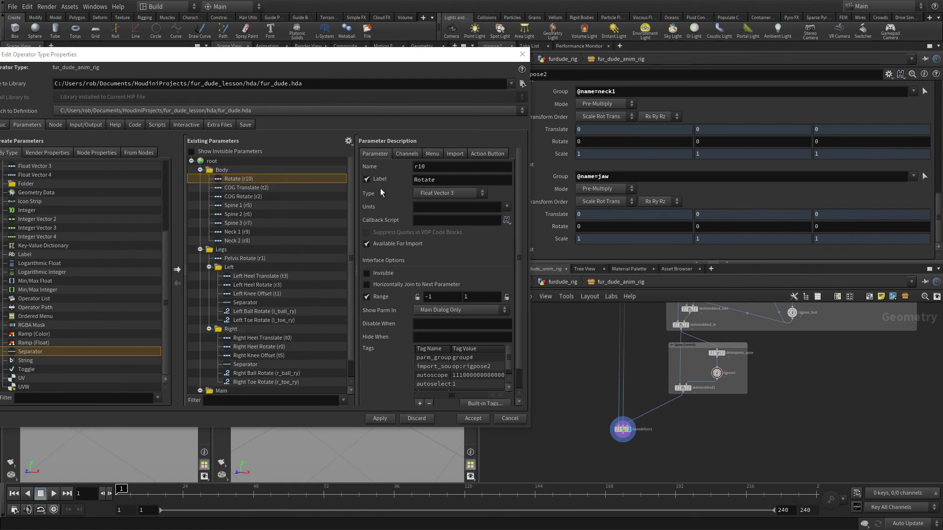
drag(438, 180, 376, 179)
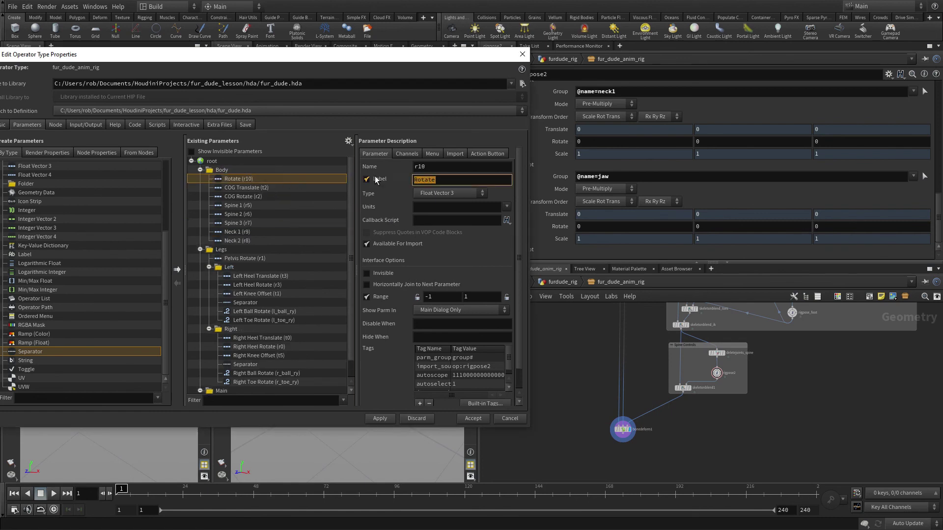
text(Jaw)
key(Return)
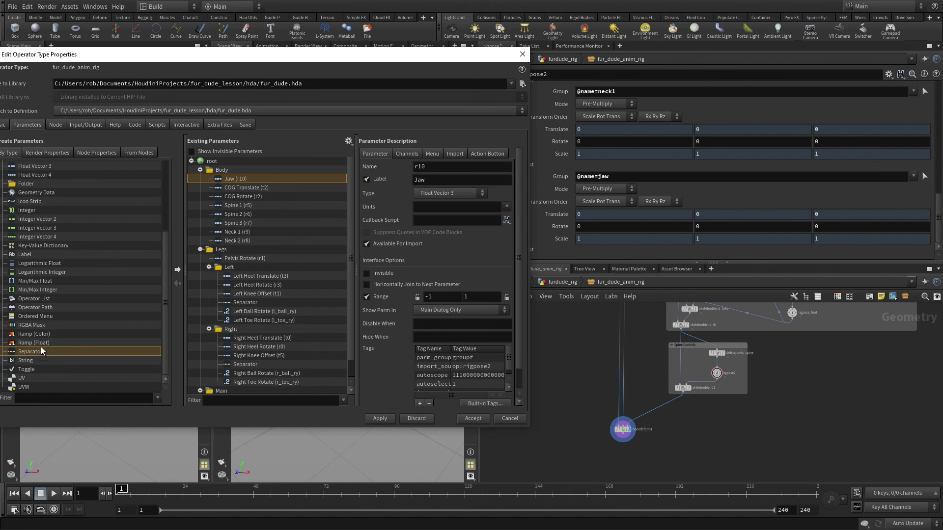
Create a new folder named 'Head' above the Body folder.
scroll(45, 297, up, 2)
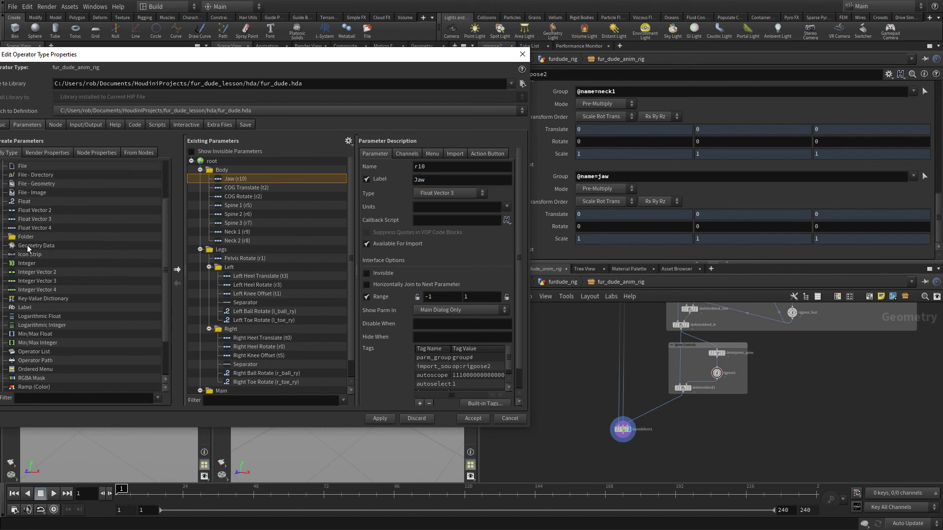
drag(25, 237, 215, 163)
drag(212, 391, 224, 170)
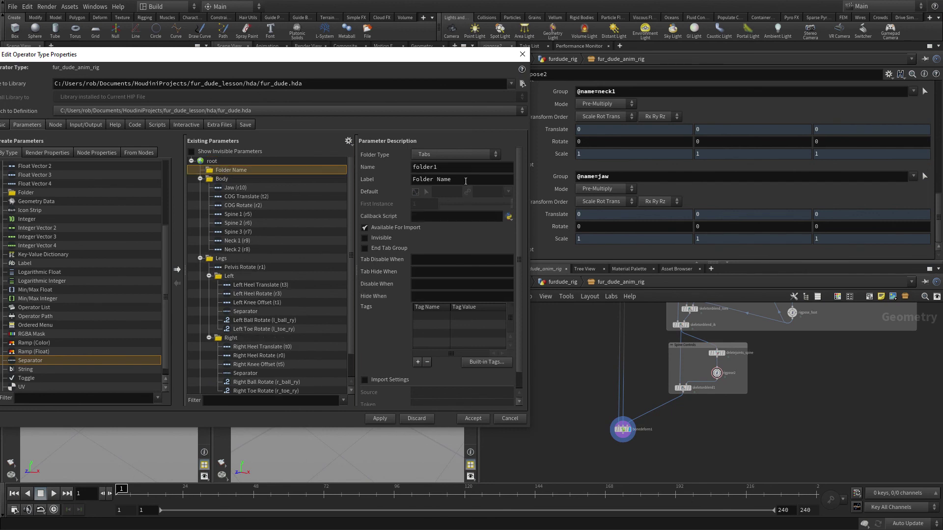
click(373, 182)
text(Head)
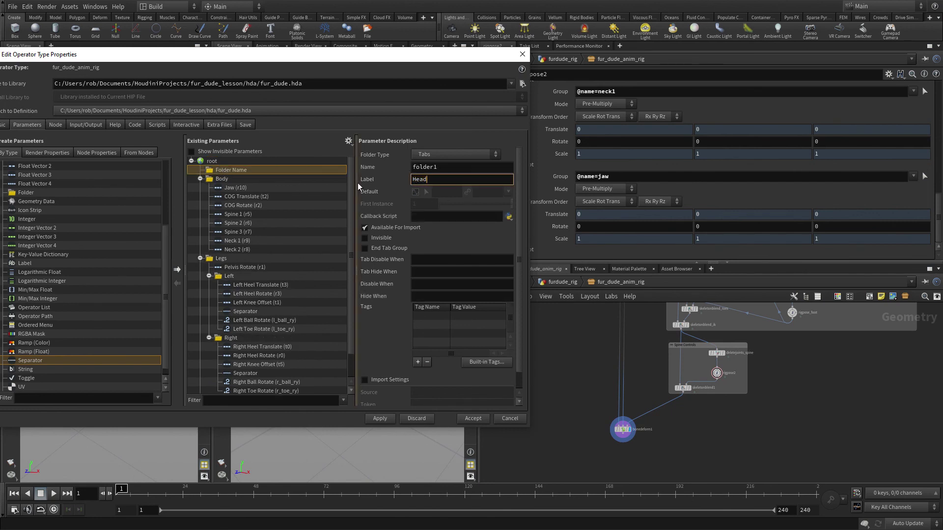
key(Return)
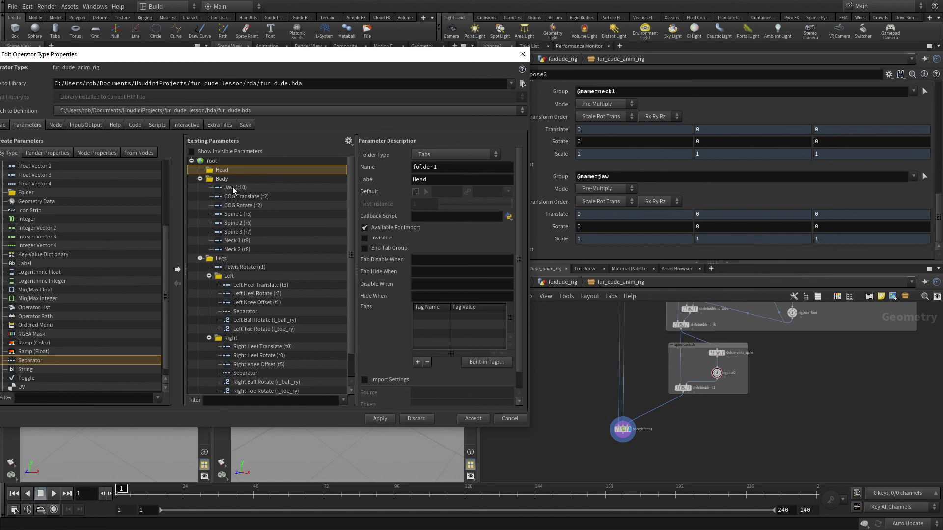
Move Jaw, Neck 1 and Neck 2 into Head, and add a separator after COG Rotate.
drag(232, 186, 234, 169)
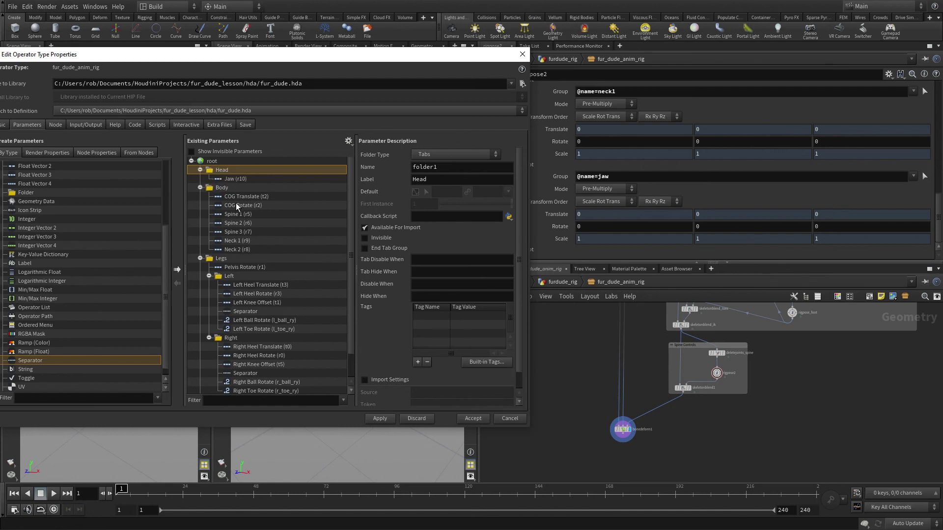
click(238, 239)
shift+click(240, 249)
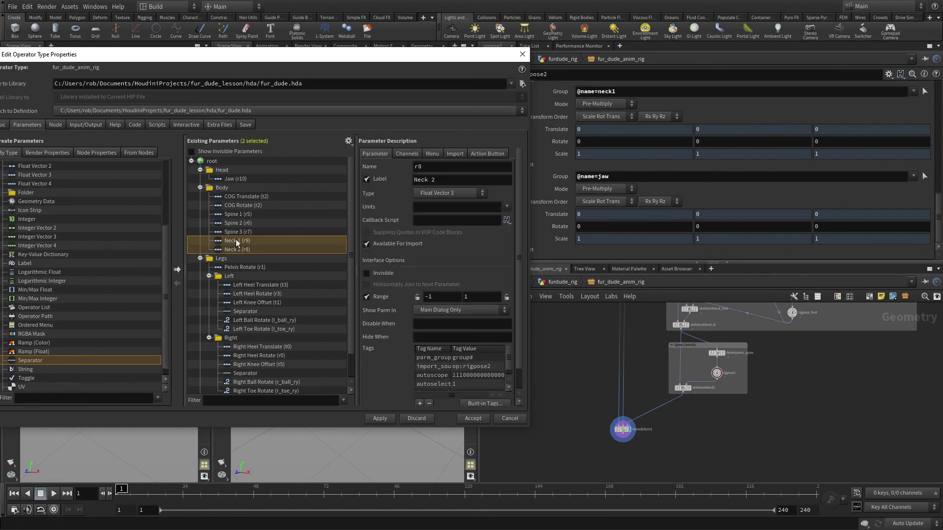
drag(235, 238, 234, 172)
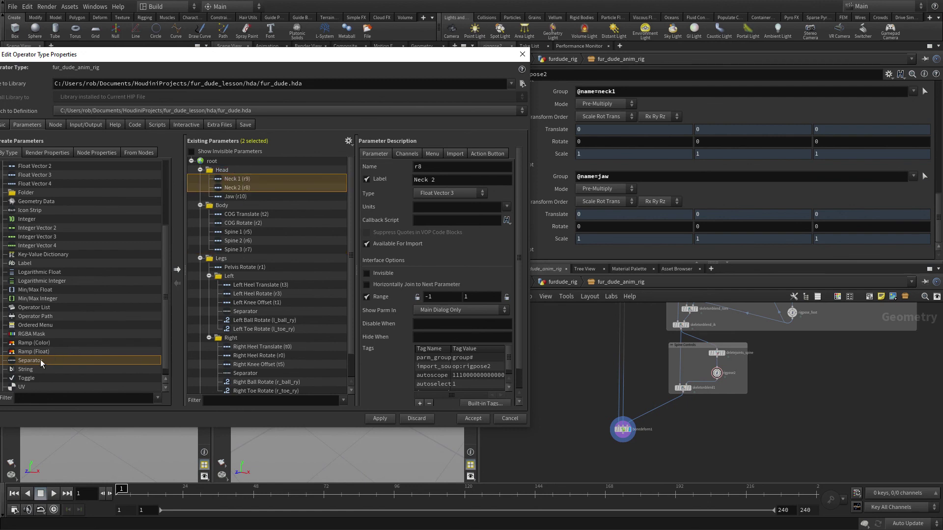
drag(40, 360, 263, 227)
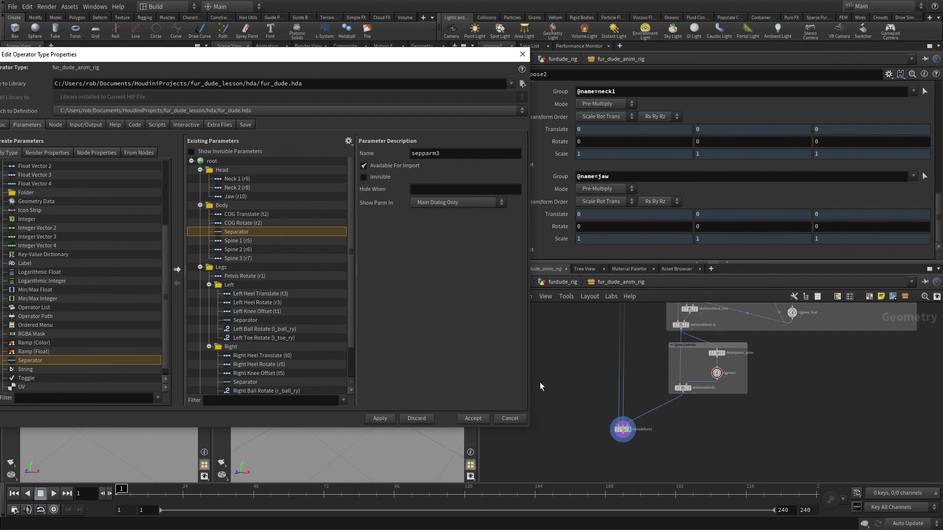
Accept the asset changes and view the test rig from above in Rig Pose mode.
click(472, 419)
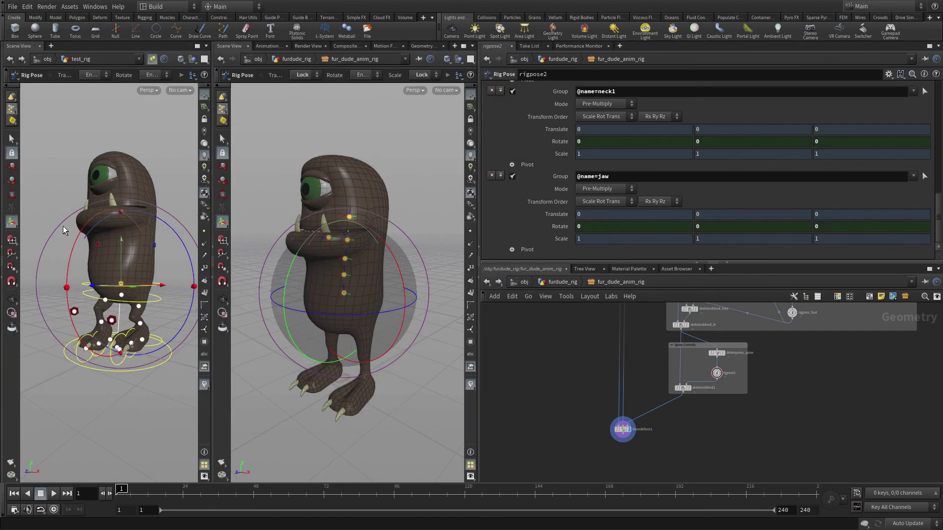
click(11, 140)
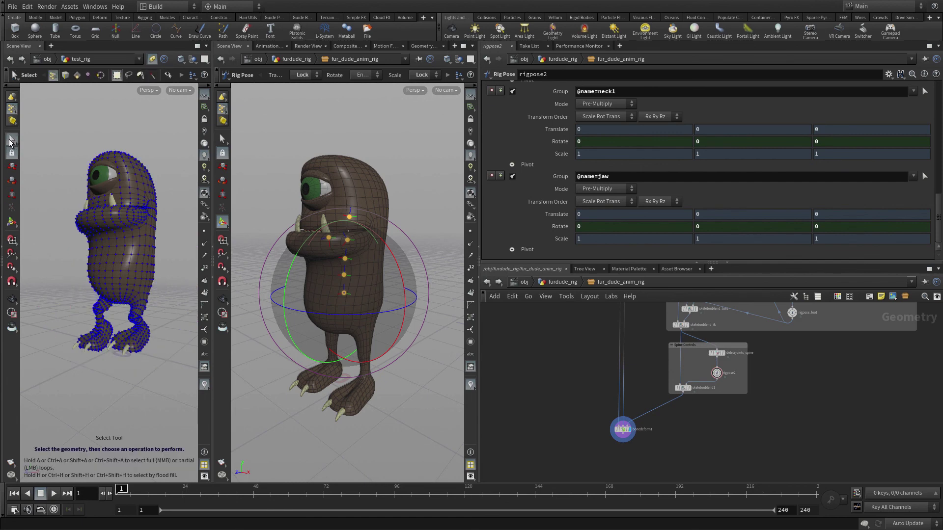
click(11, 222)
key(Escape)
mouse_move(118, 218)
mouse_down()
mouse_move(121, 245)
mouse_move(122, 221)
mouse_up()
Tilt the upper body by rotating the spine 2 control, then select the jaw control.
click(126, 238)
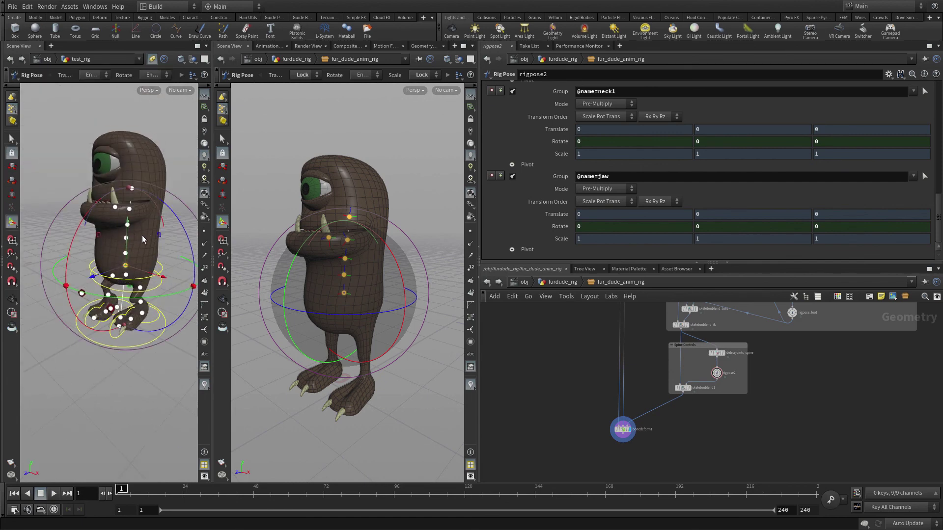
click(82, 294)
mouse_move(196, 229)
mouse_down()
mouse_move(195, 243)
mouse_move(195, 225)
mouse_up()
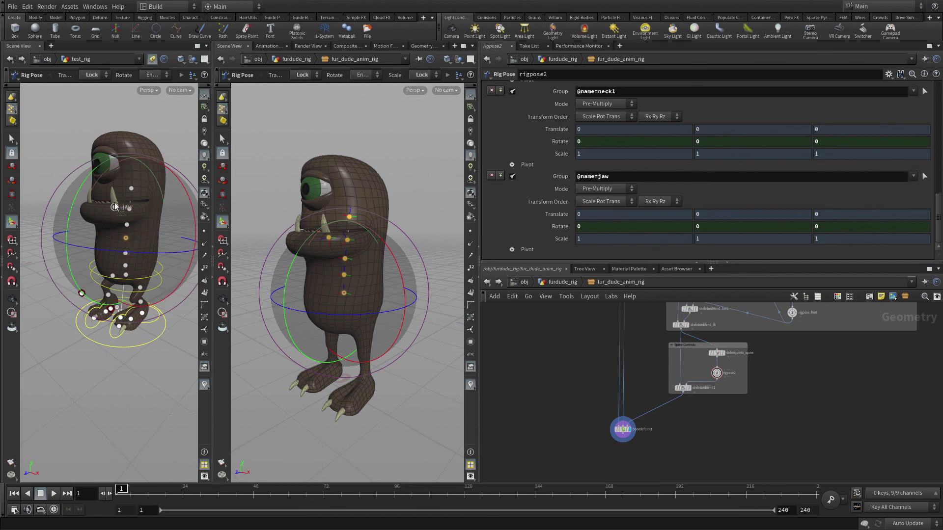
click(81, 122)
click(115, 208)
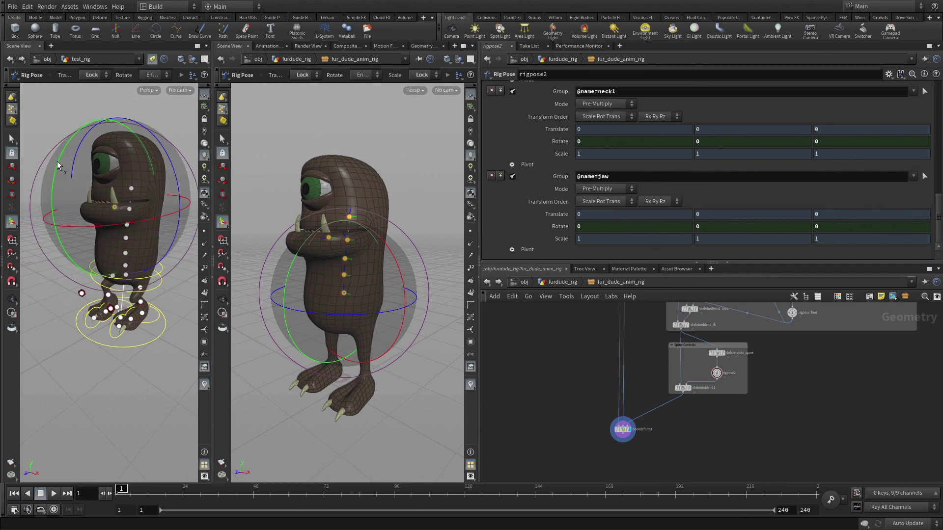